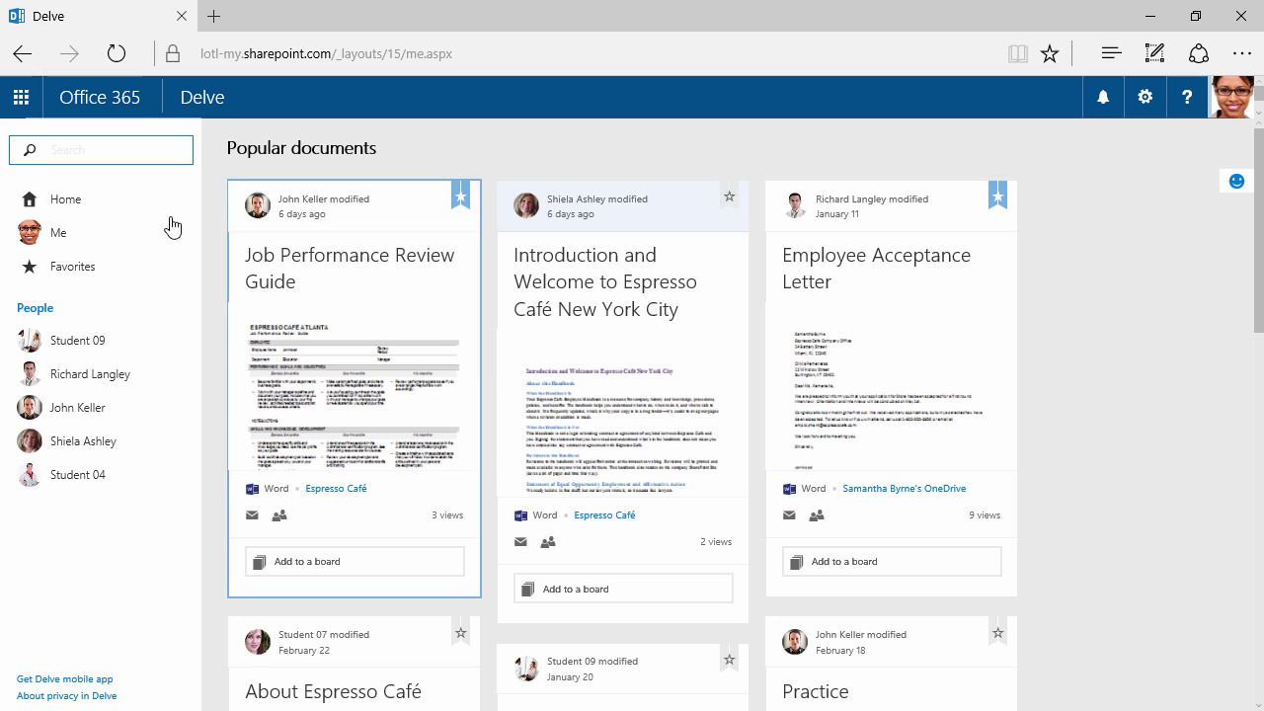
Step: View your own profile page and relaunch Delve from the Office 365 apps
{"action": "left_click", "coordinate": [28, 233]}
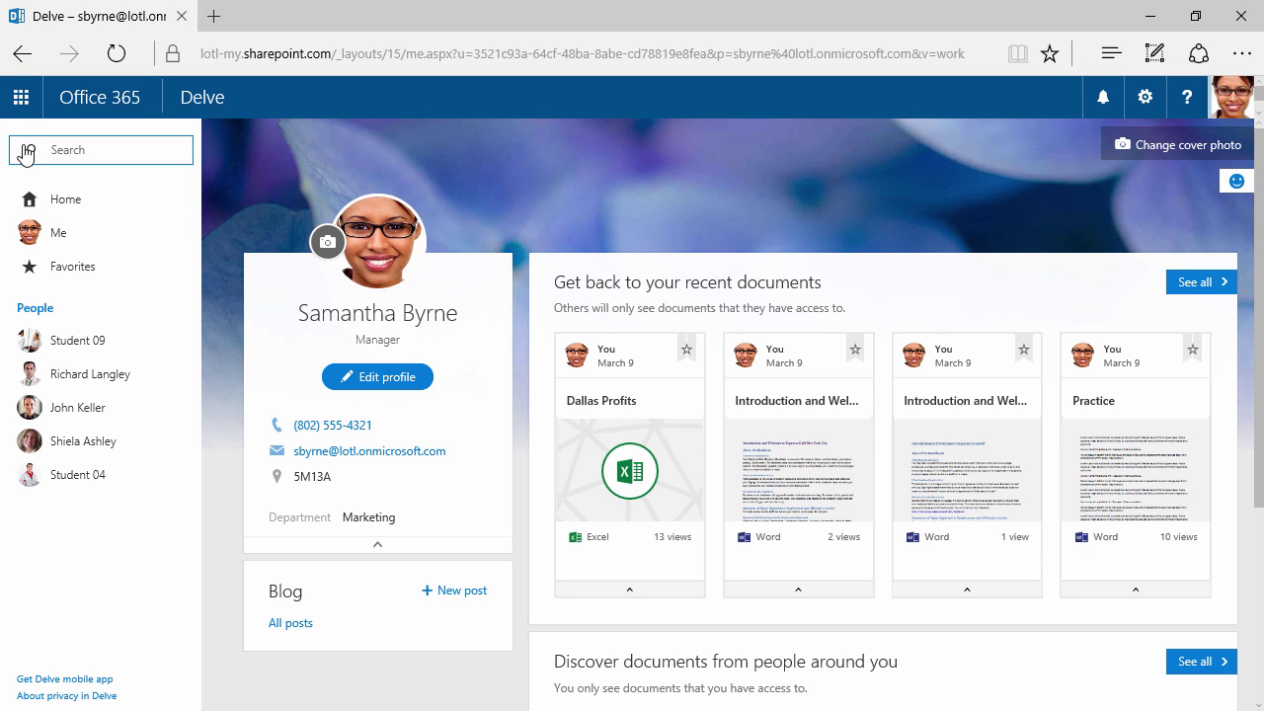
{"action": "left_click", "coordinate": [22, 102]}
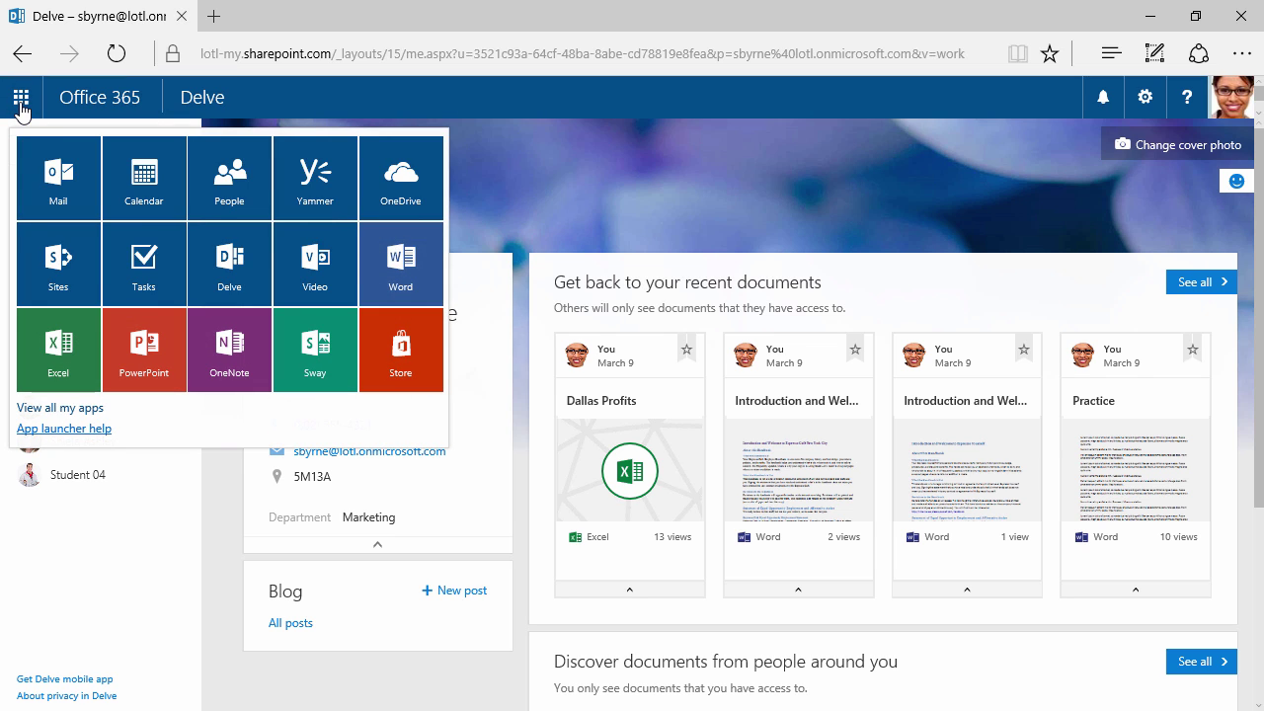
{"action": "left_click", "coordinate": [221, 261]}
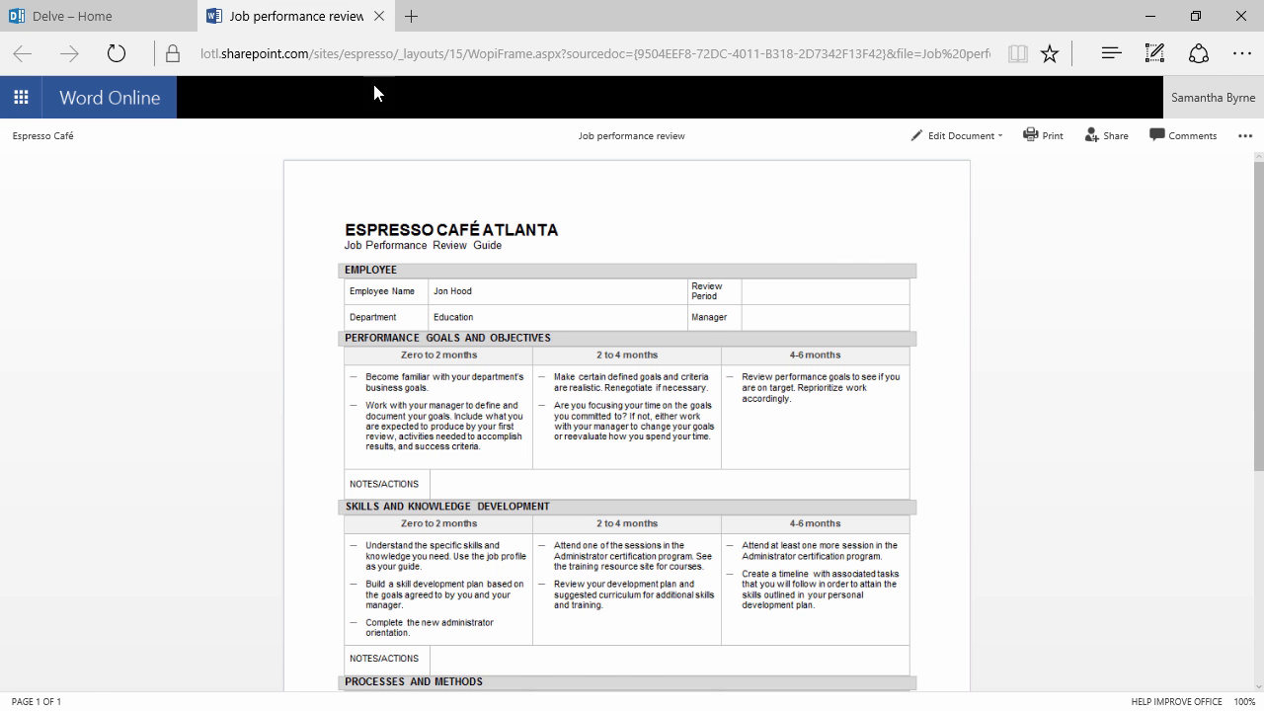
Step: Close the Job performance review document and search Delve for "Vancouver"
{"action": "left_click", "coordinate": [380, 16]}
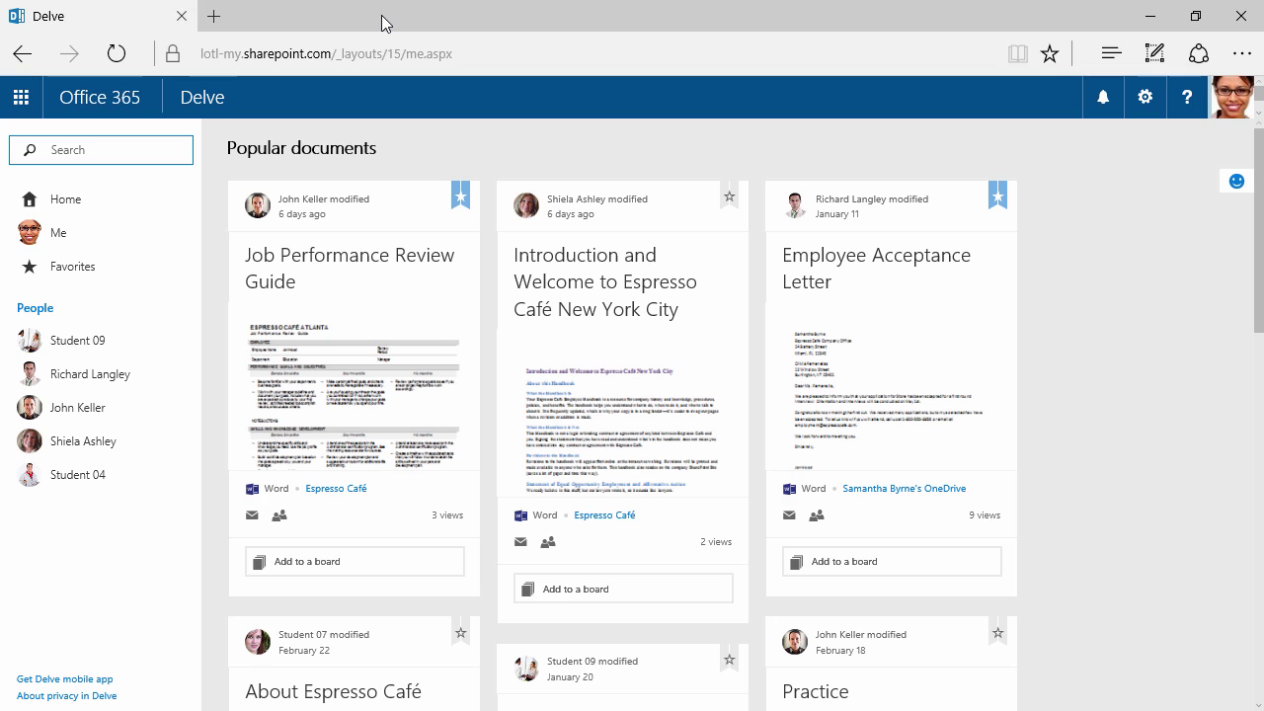
{"action": "left_click", "coordinate": [125, 149]}
{"action": "type", "text": "V"}
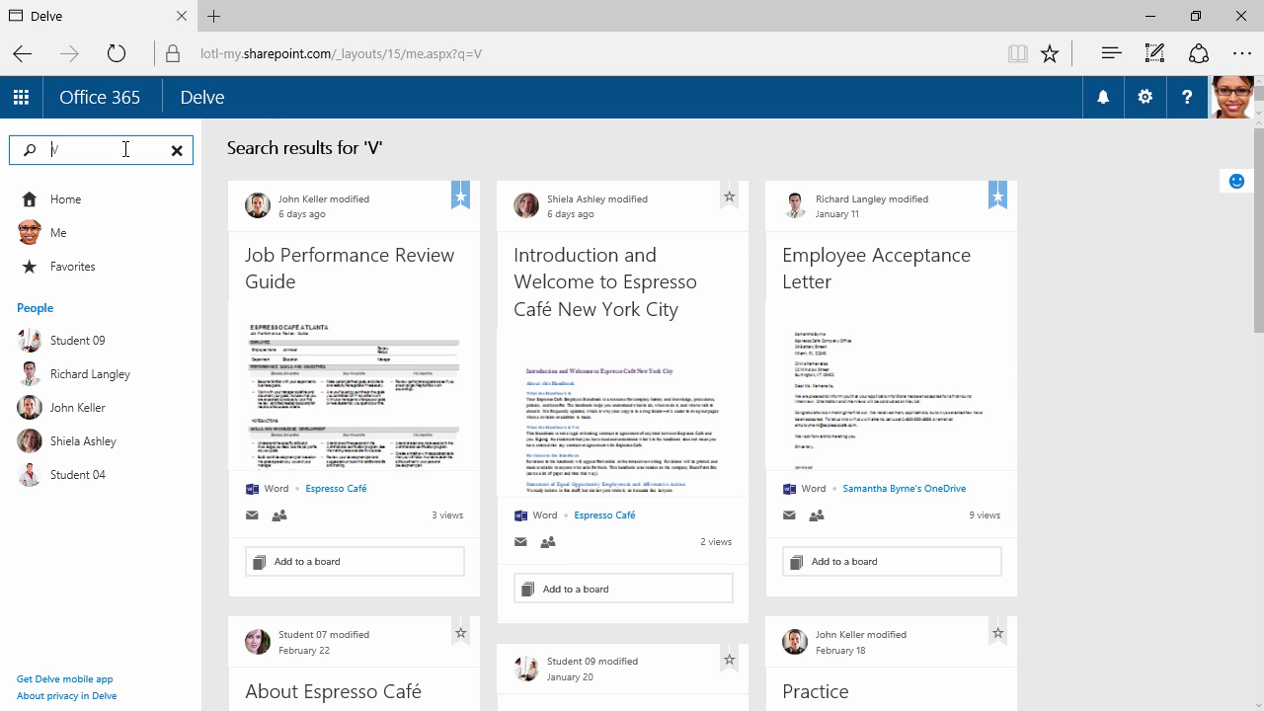
{"action": "type", "text": "ancouver"}
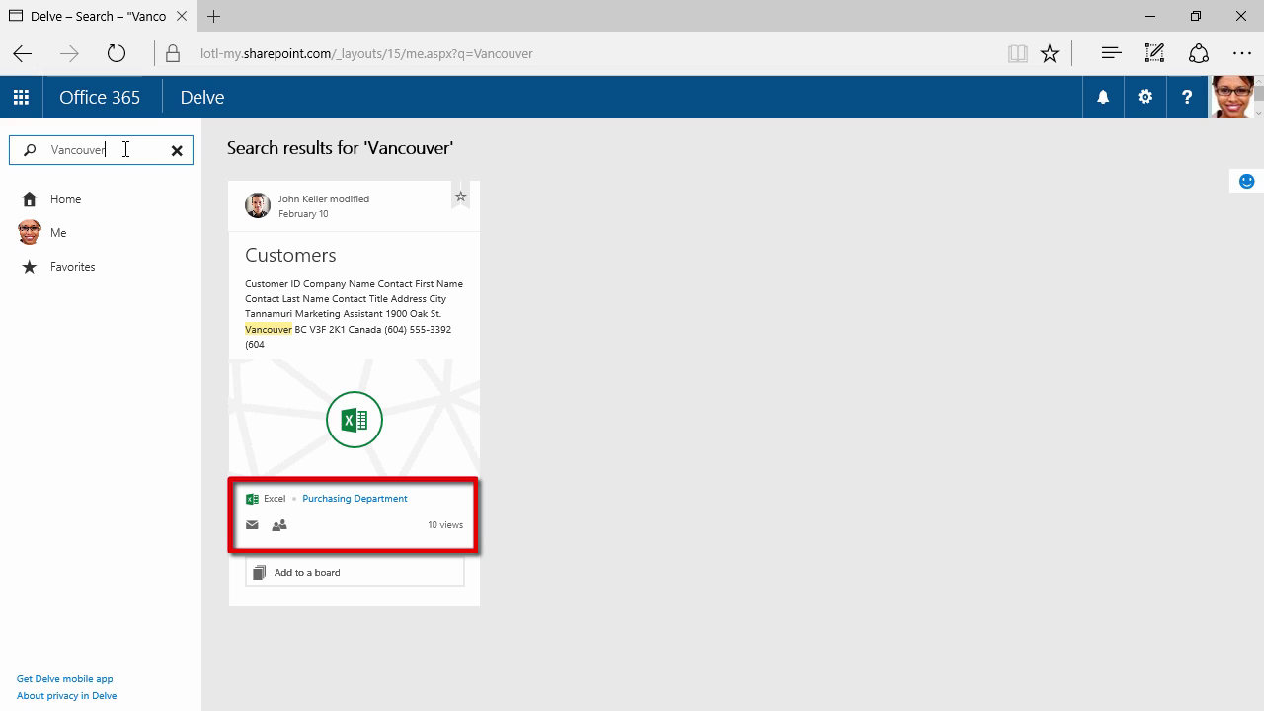
Step: View the Purchasing Department library that stores the Customers workbook, close it, and clear the Vancouver search
{"action": "left_click", "coordinate": [329, 502]}
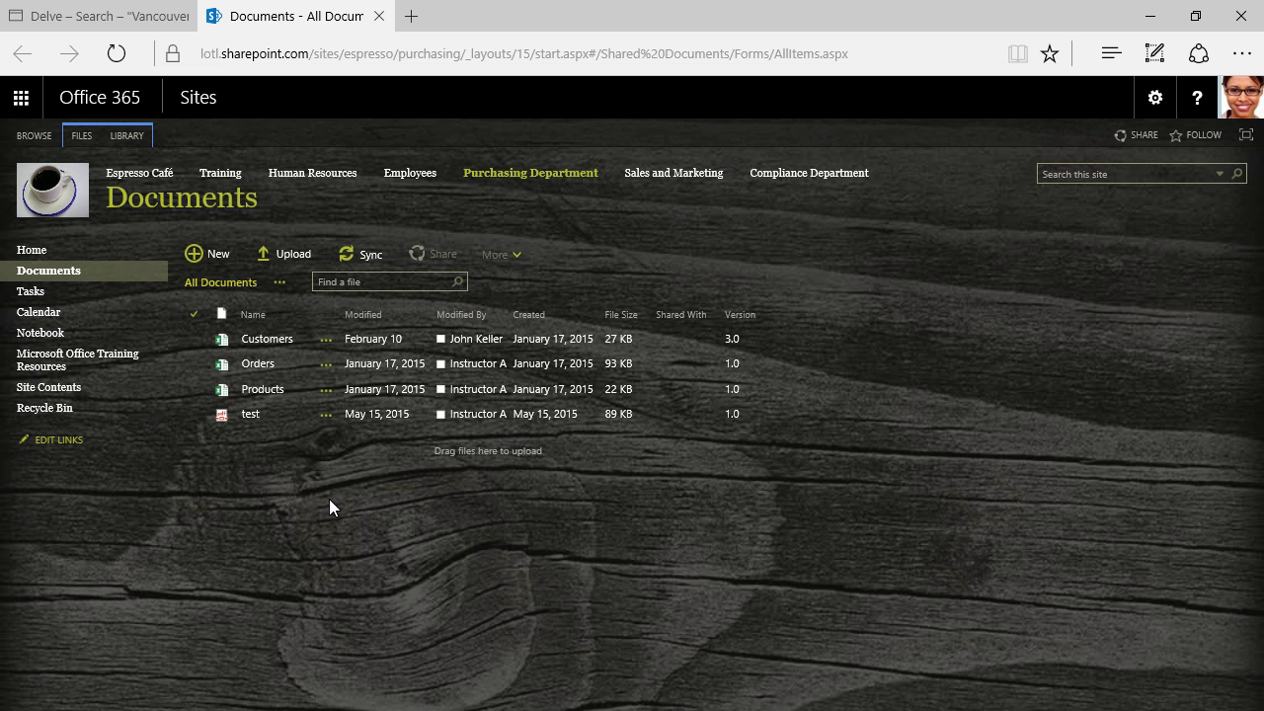
{"action": "left_click", "coordinate": [378, 16]}
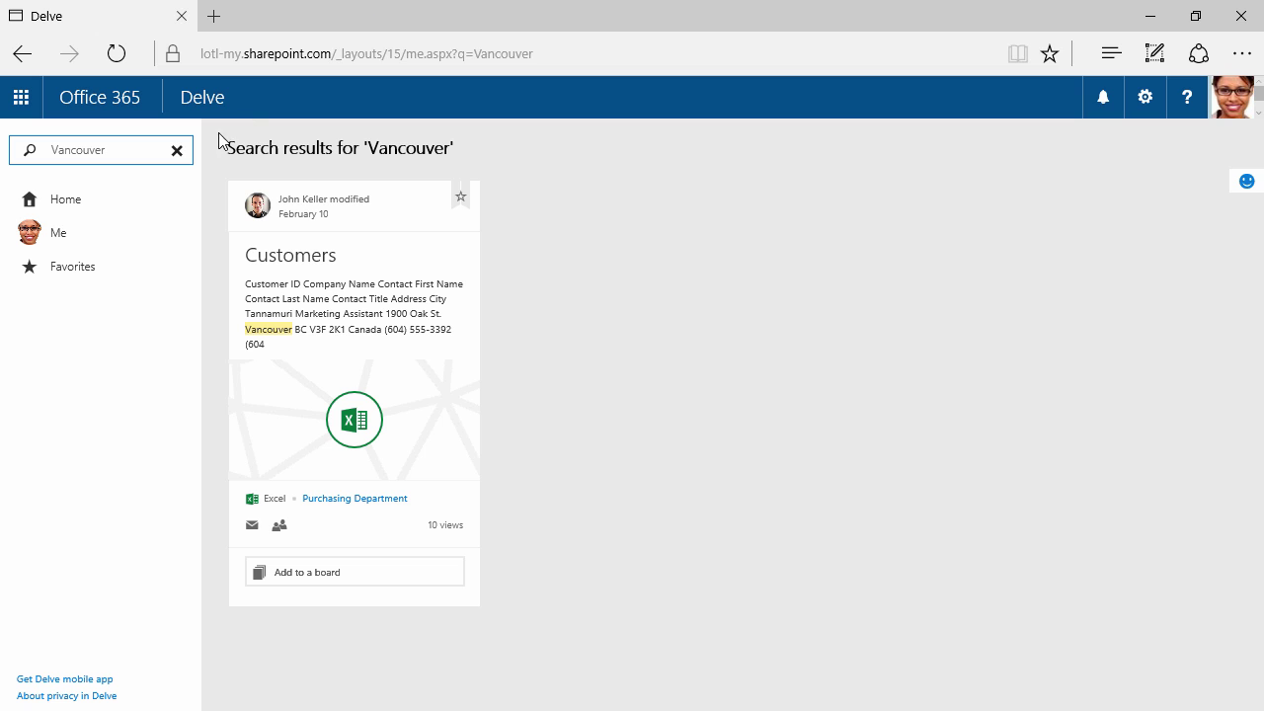
{"action": "left_click", "coordinate": [177, 150]}
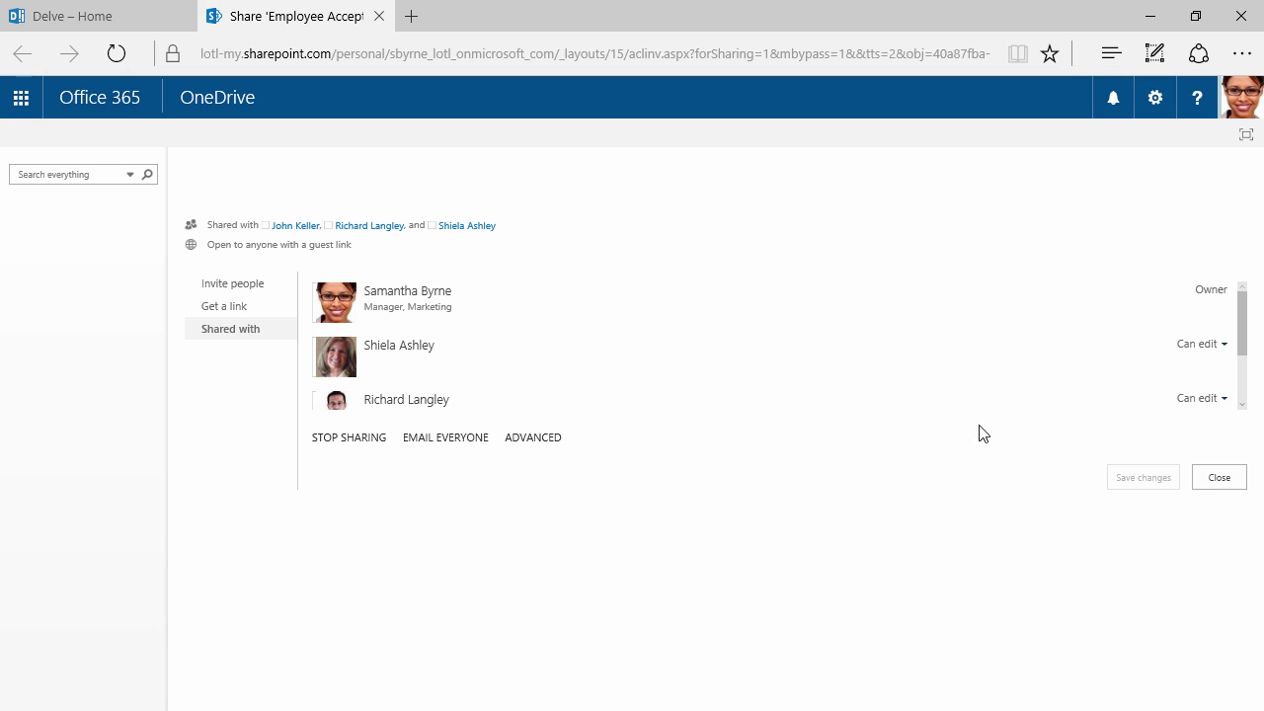
Step: Check the permission options for the last person sharing the Employee Acceptance Letter, and close the sharing page
{"action": "left_click", "coordinate": [1241, 403]}
{"action": "left_click", "coordinate": [1242, 405]}
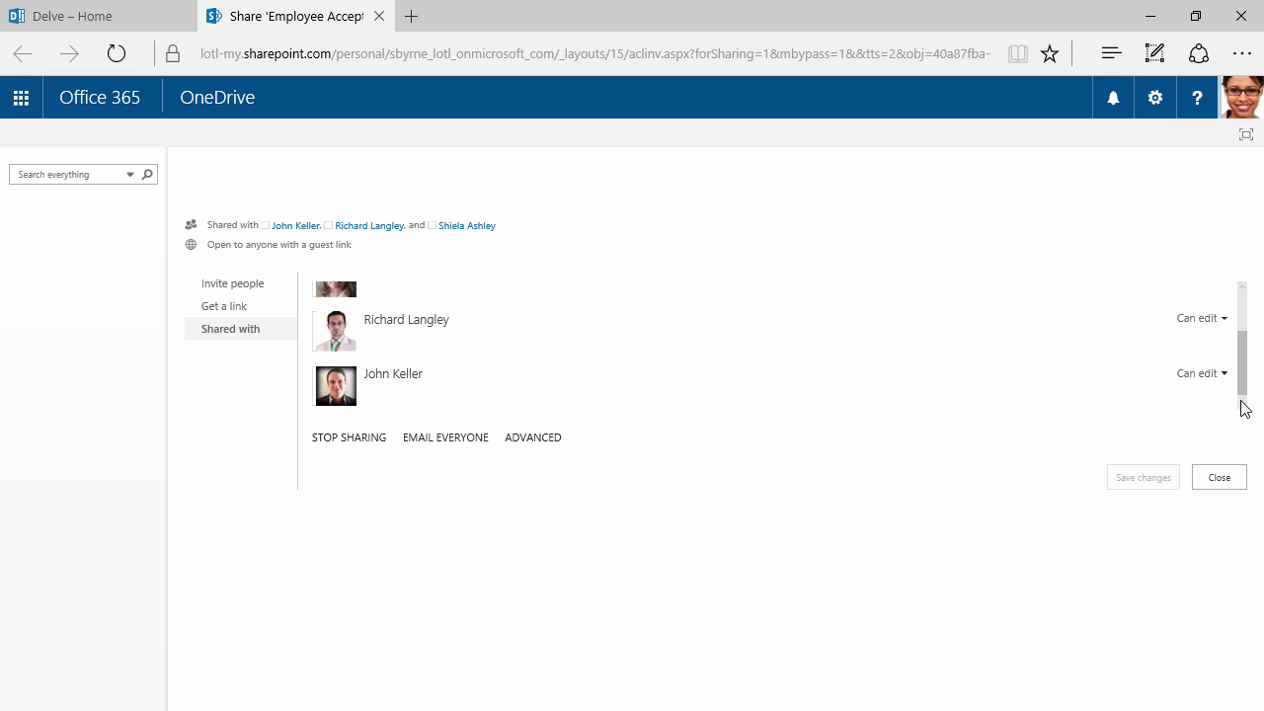
{"action": "left_click", "coordinate": [1225, 377]}
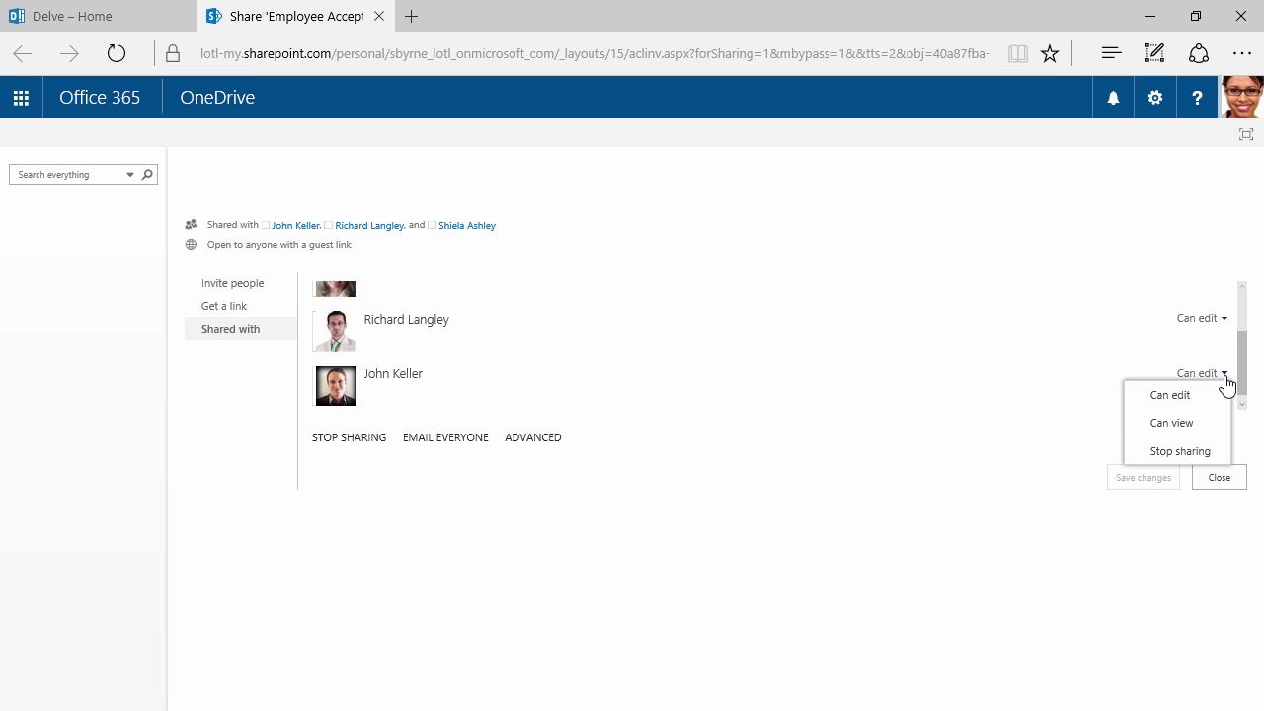
{"action": "left_click", "coordinate": [378, 15]}
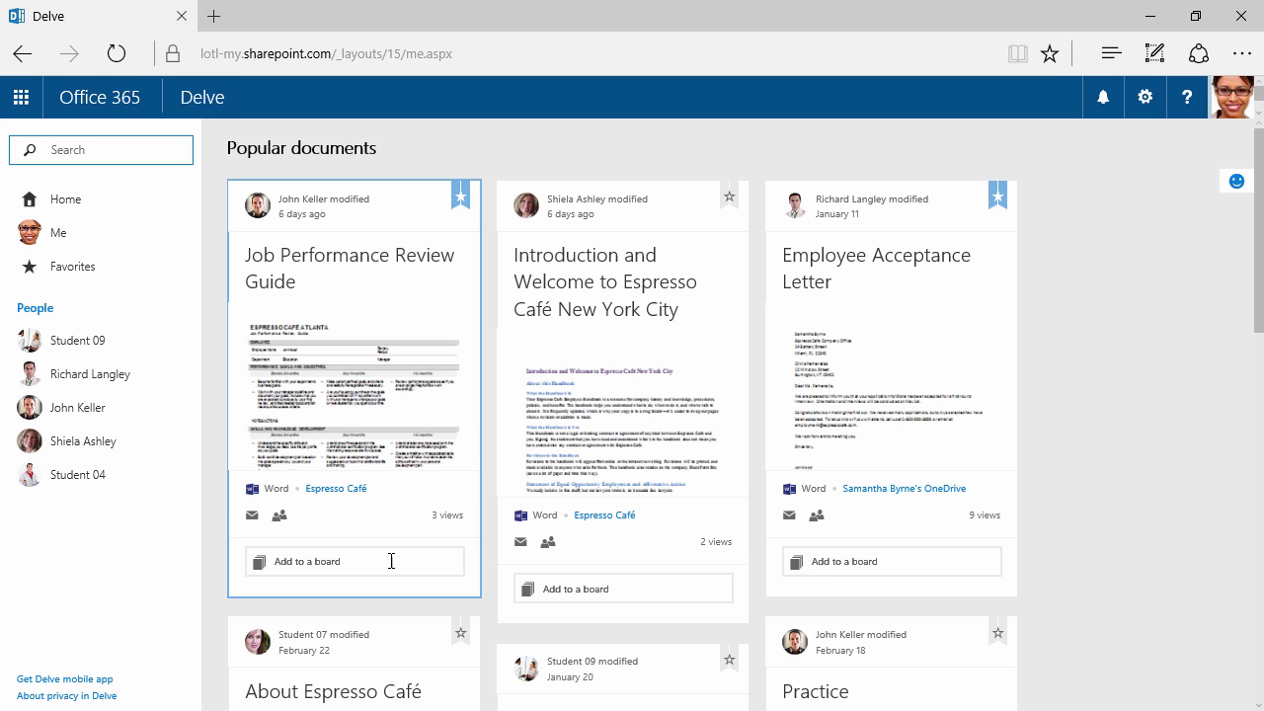
Step: Add the Job Performance Review Guide to a new board named Human Resources and open that board
{"action": "left_click", "coordinate": [257, 559]}
{"action": "type", "text": "Human"}
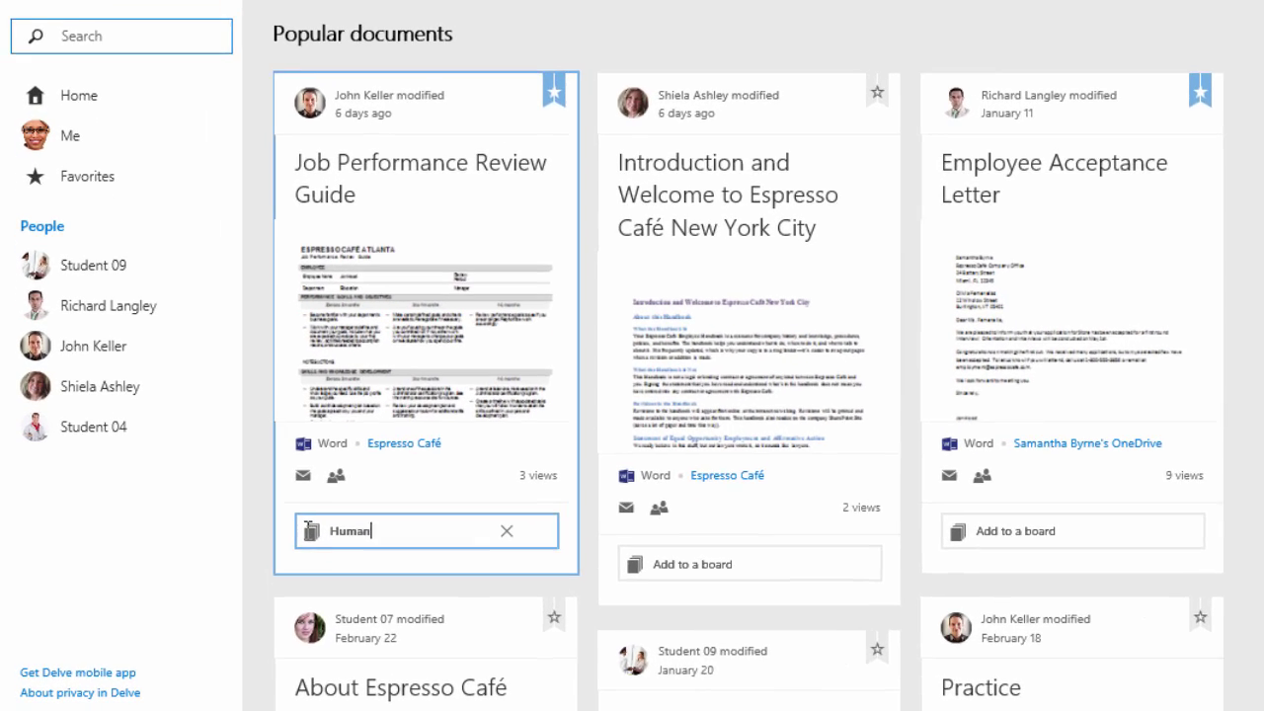
{"action": "type", "text": " Resources"}
{"action": "key", "text": "Return"}
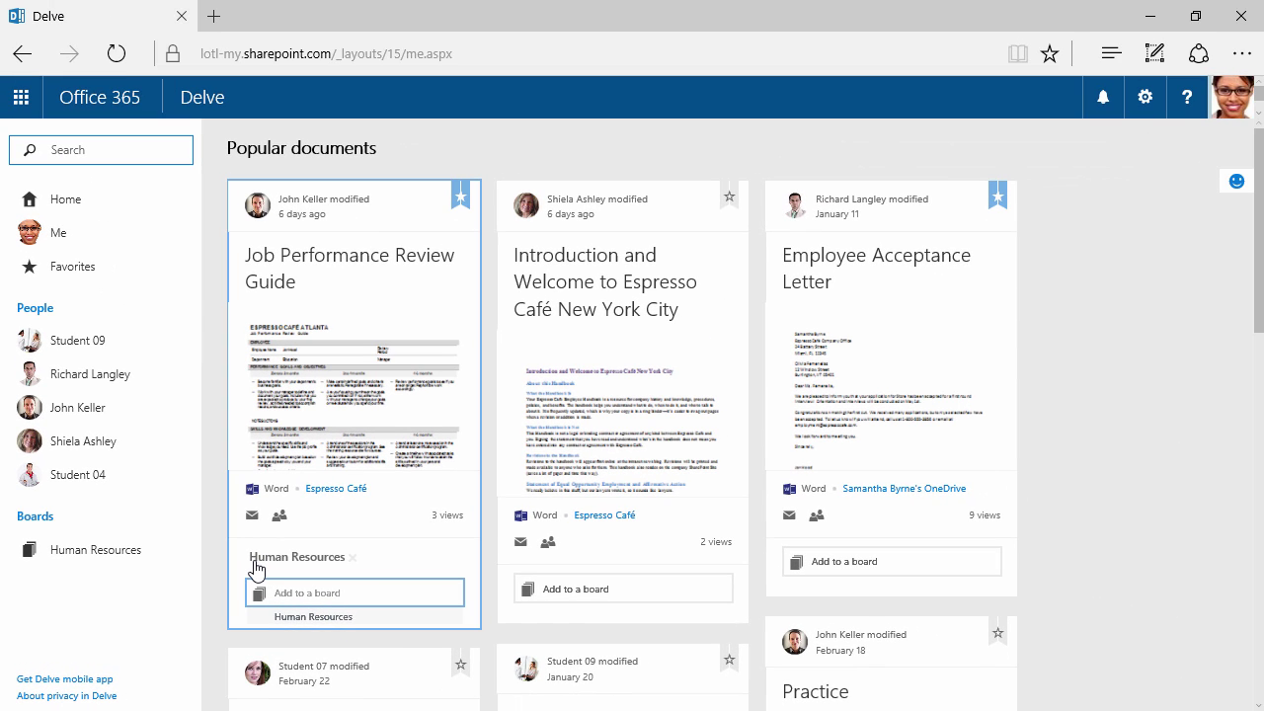
{"action": "left_click", "coordinate": [145, 551]}
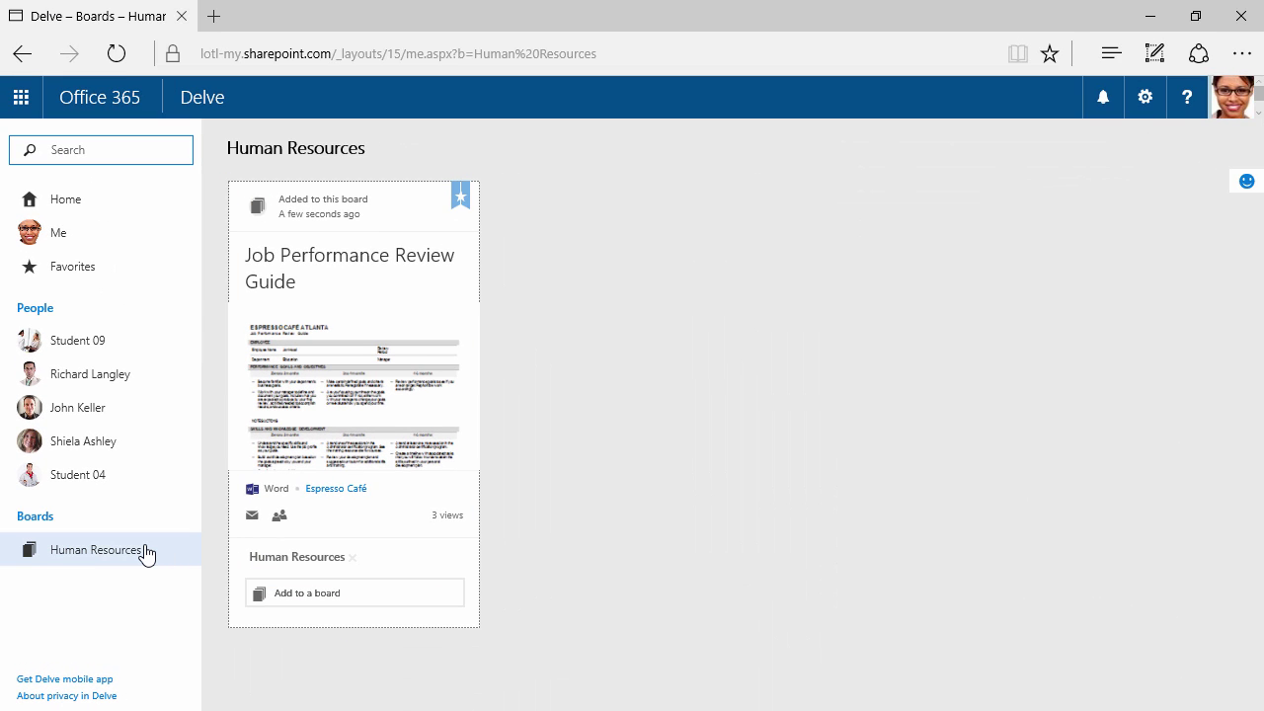
Step: Add the Acceptance Letter document from the home page to the Human Resources board and open the board
{"action": "left_click", "coordinate": [80, 208]}
{"action": "scroll", "coordinate": [497, 353], "scroll_direction": "down", "scroll_amount": 3}
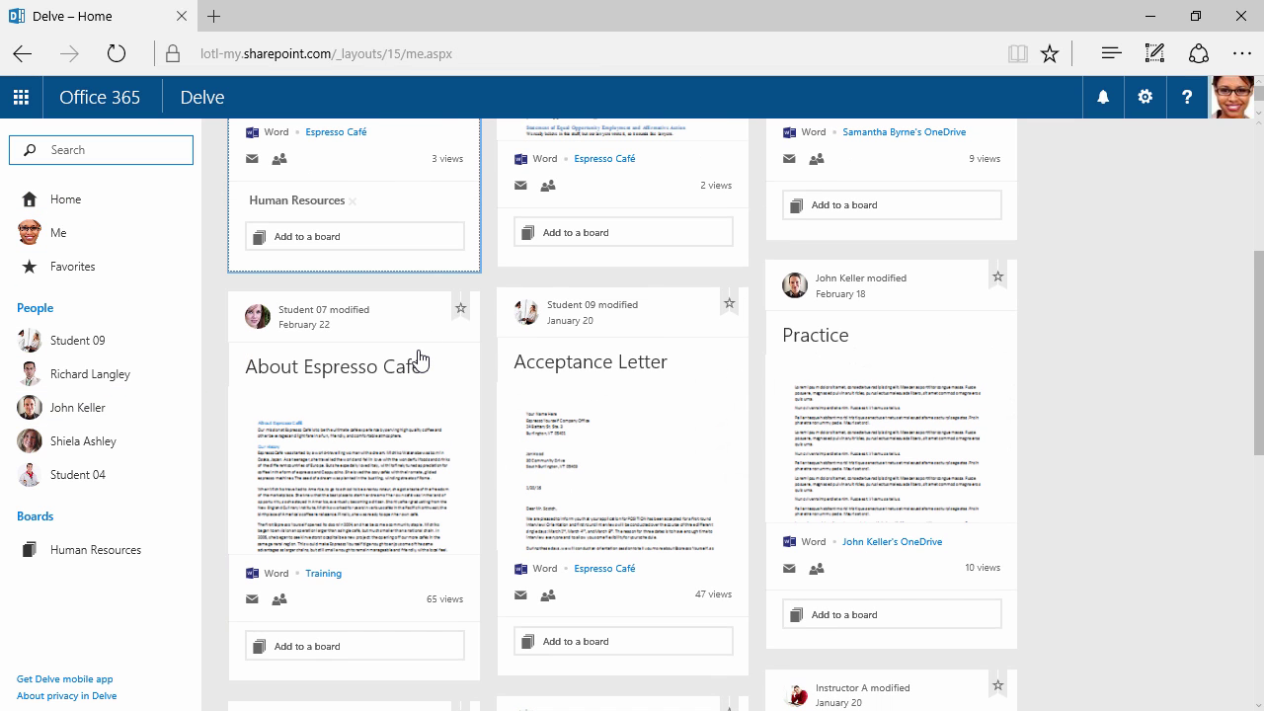
{"action": "left_click", "coordinate": [541, 642]}
{"action": "type", "text": "Human Resourc"}
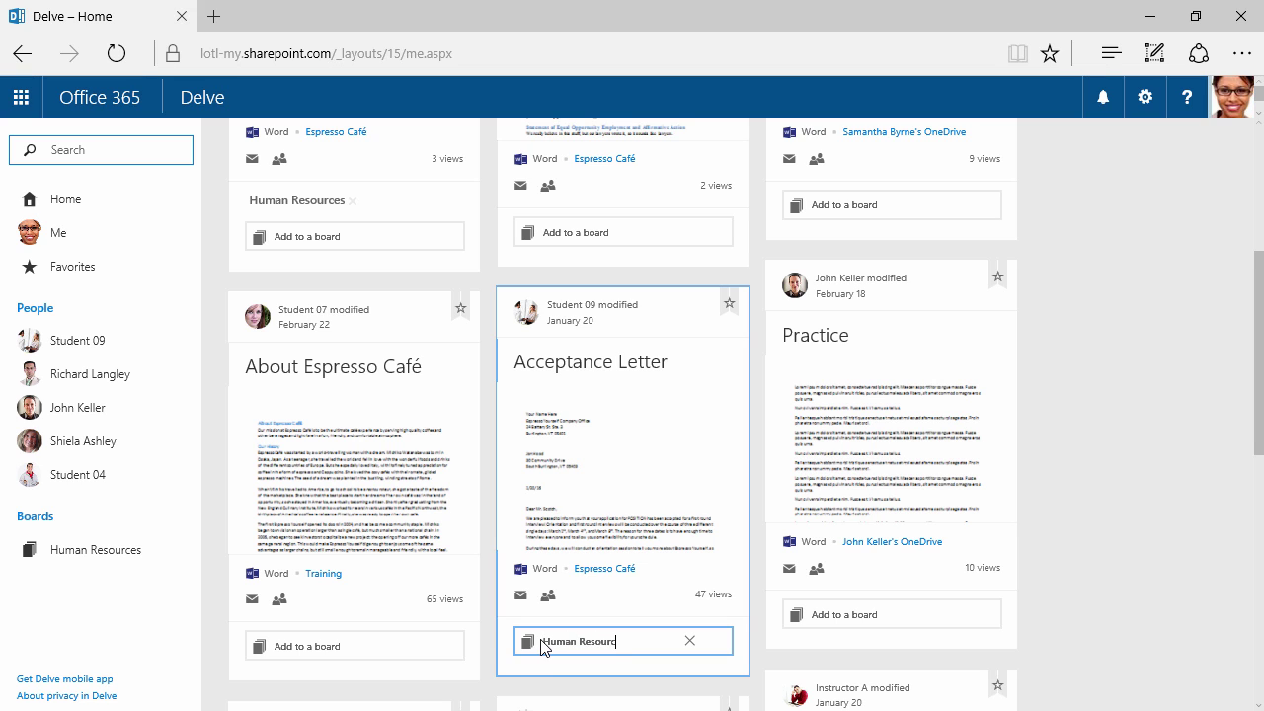
{"action": "key", "text": "Return"}
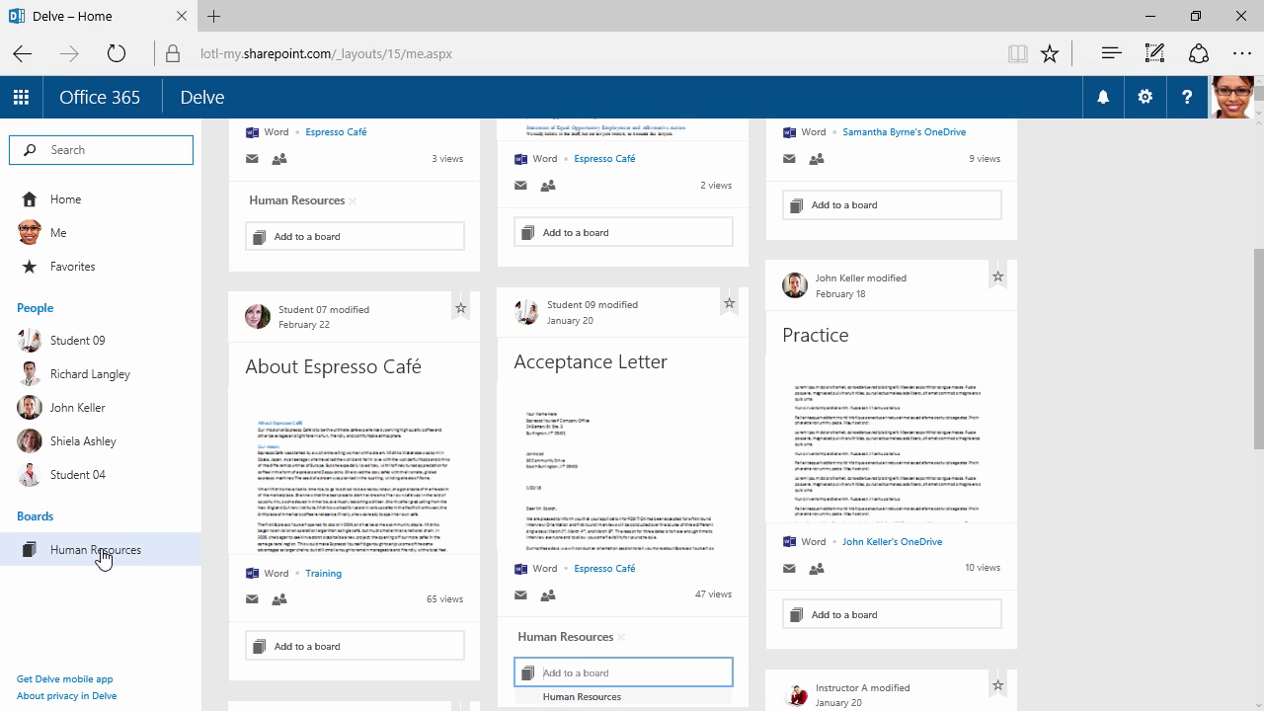
{"action": "left_click", "coordinate": [581, 636]}
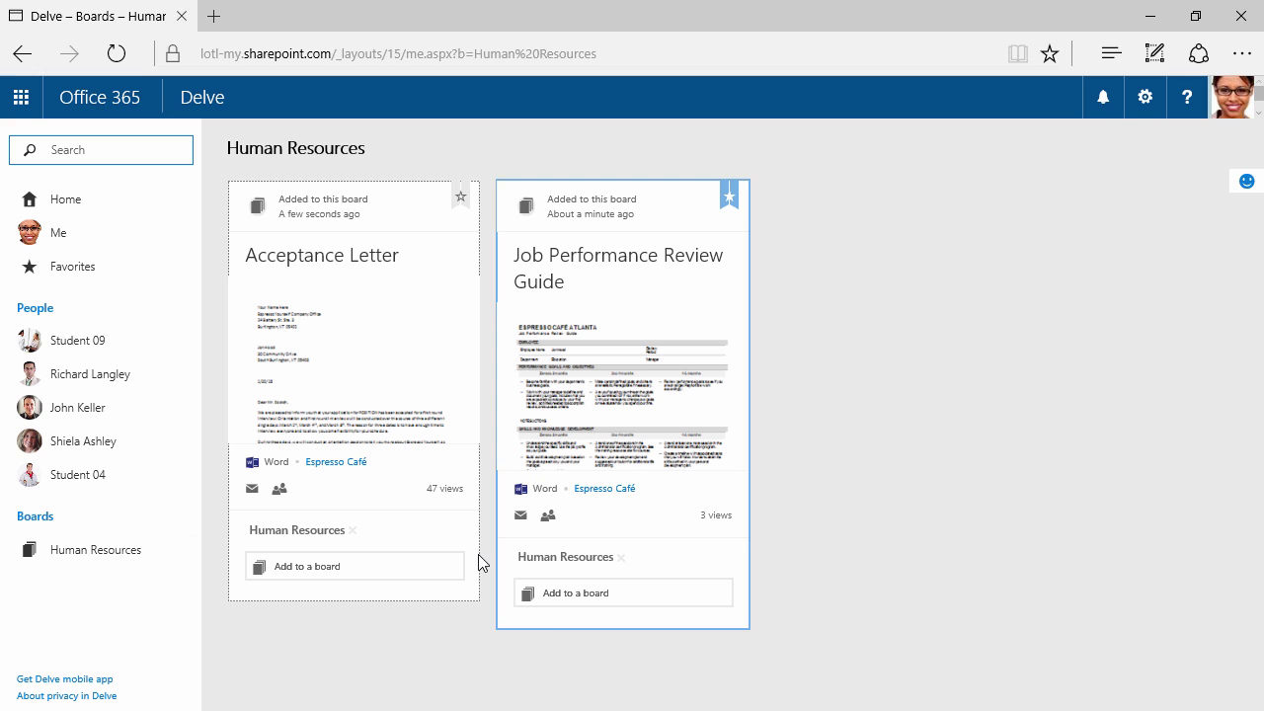
Step: Review the contact information and details sections of your own profile in edit mode, and close the profile editor
{"action": "left_click", "coordinate": [81, 242]}
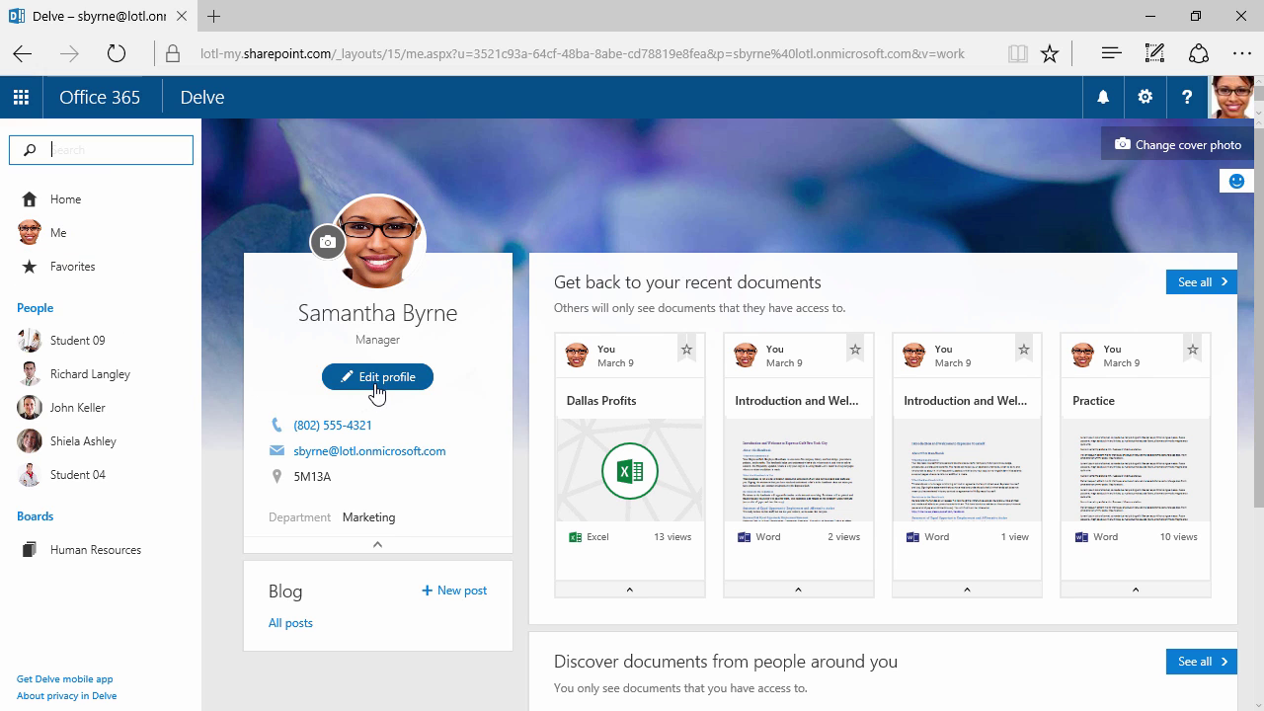
{"action": "left_click", "coordinate": [376, 381]}
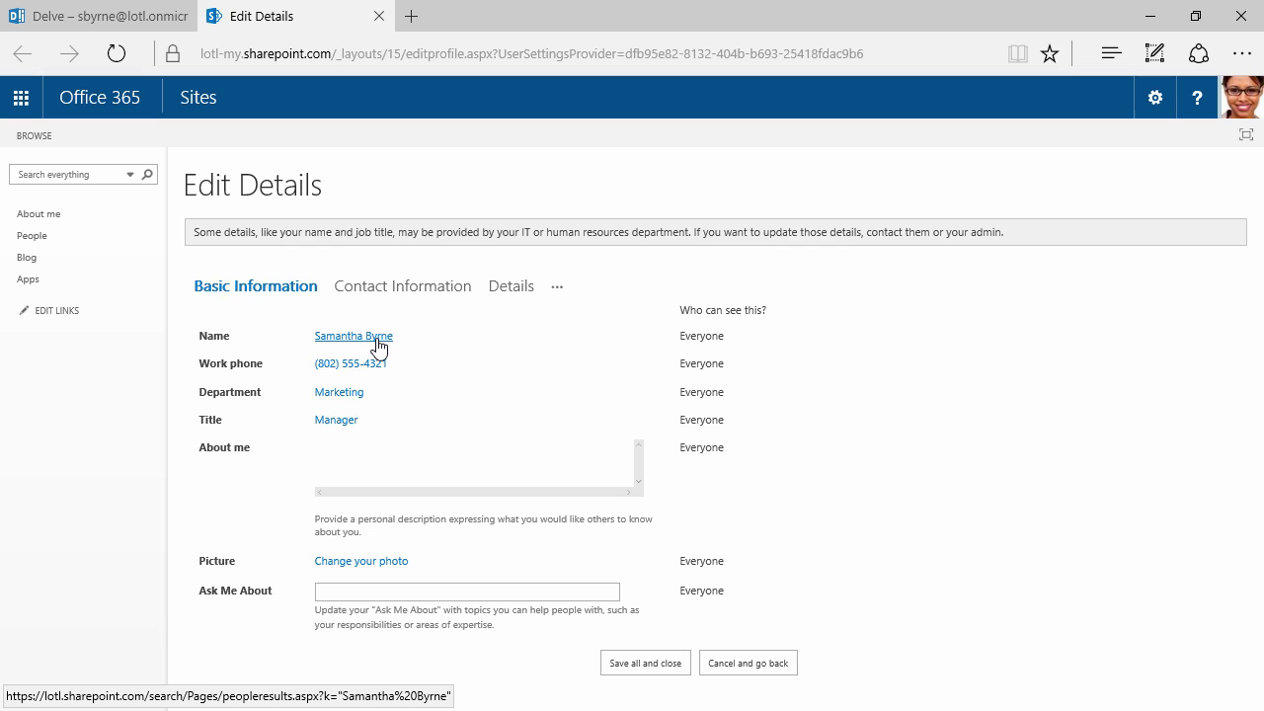
{"action": "left_click", "coordinate": [381, 298]}
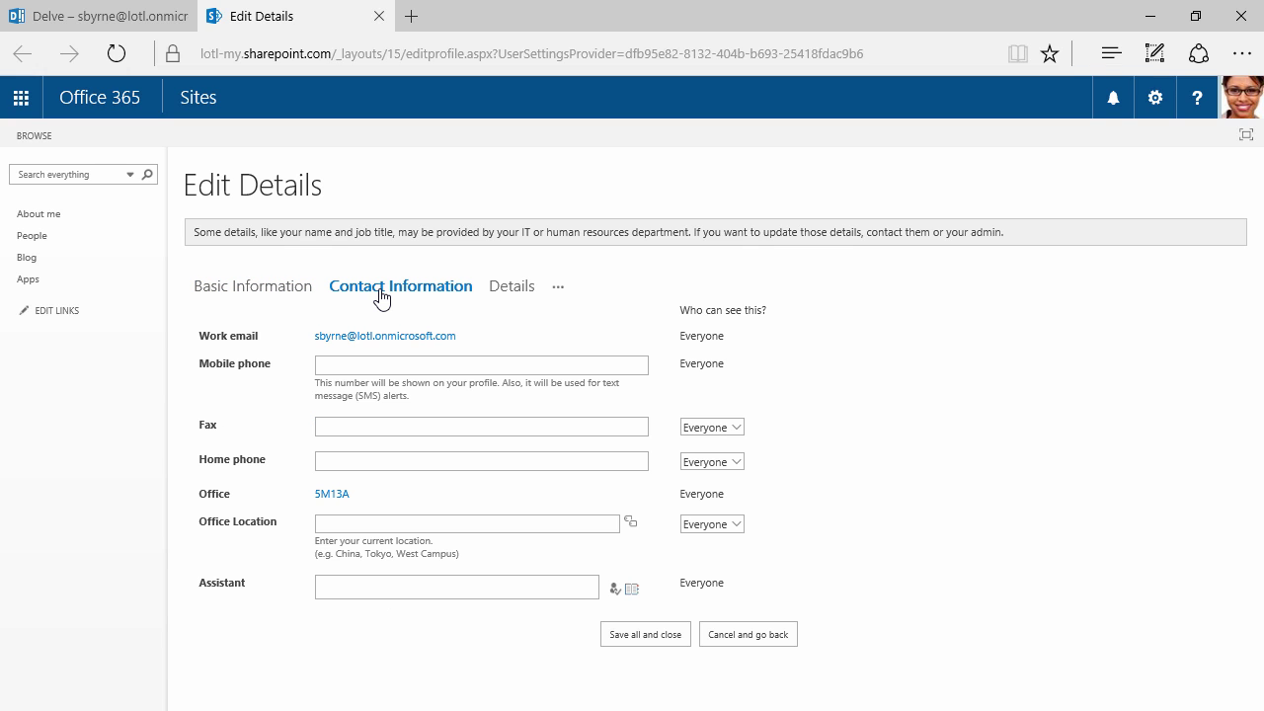
{"action": "left_click", "coordinate": [500, 293]}
{"action": "left_click", "coordinate": [554, 289]}
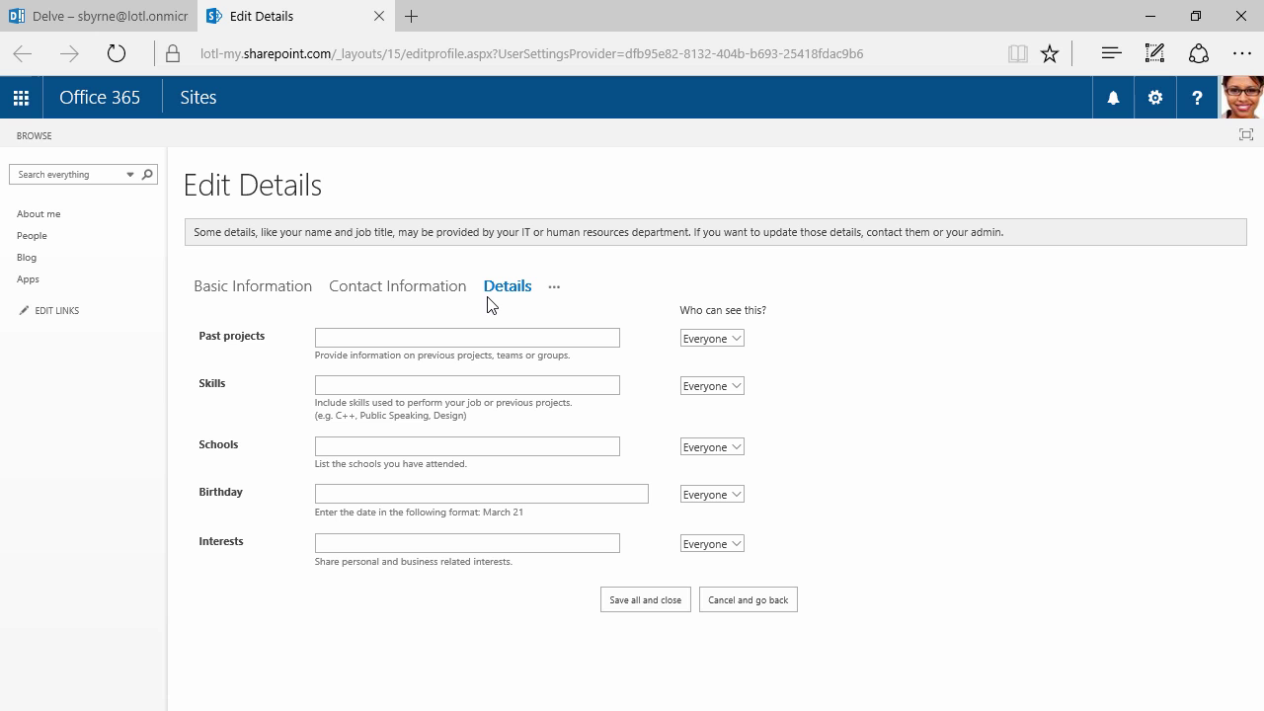
{"action": "left_click", "coordinate": [379, 17]}
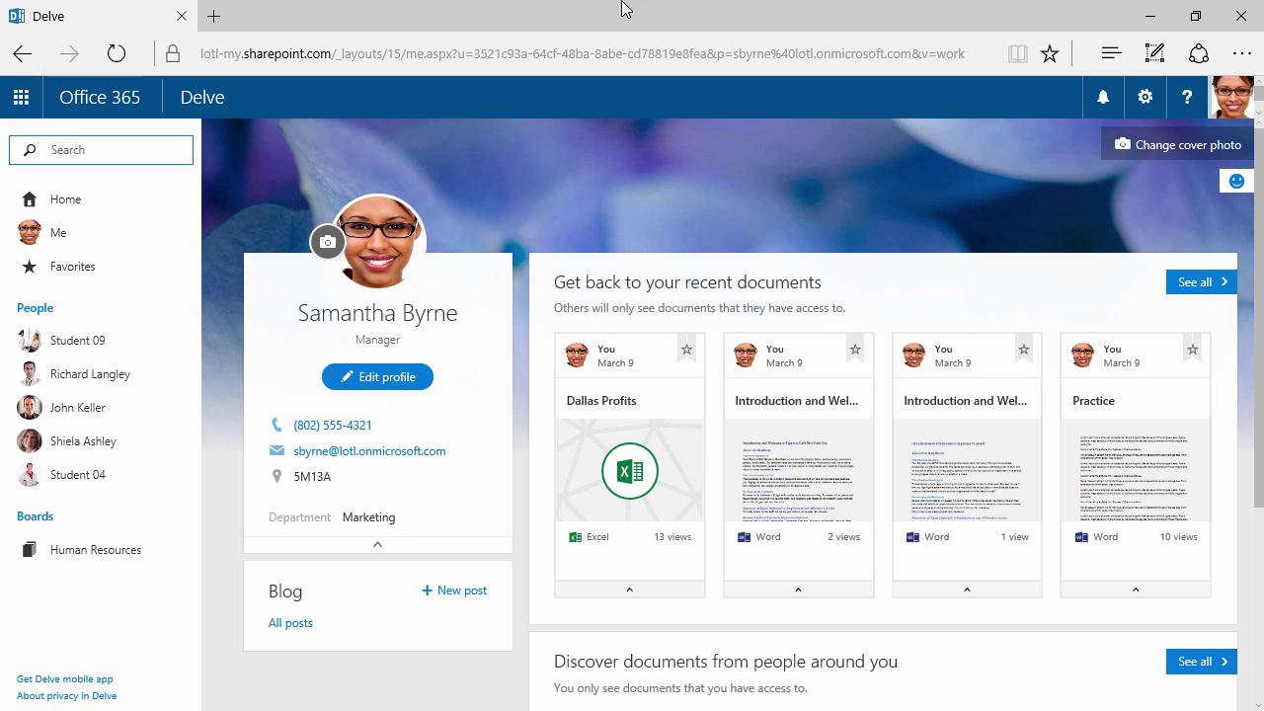
Step: List all of your recent documents and set the file type filter to Show everything
{"action": "left_click", "coordinate": [1200, 286]}
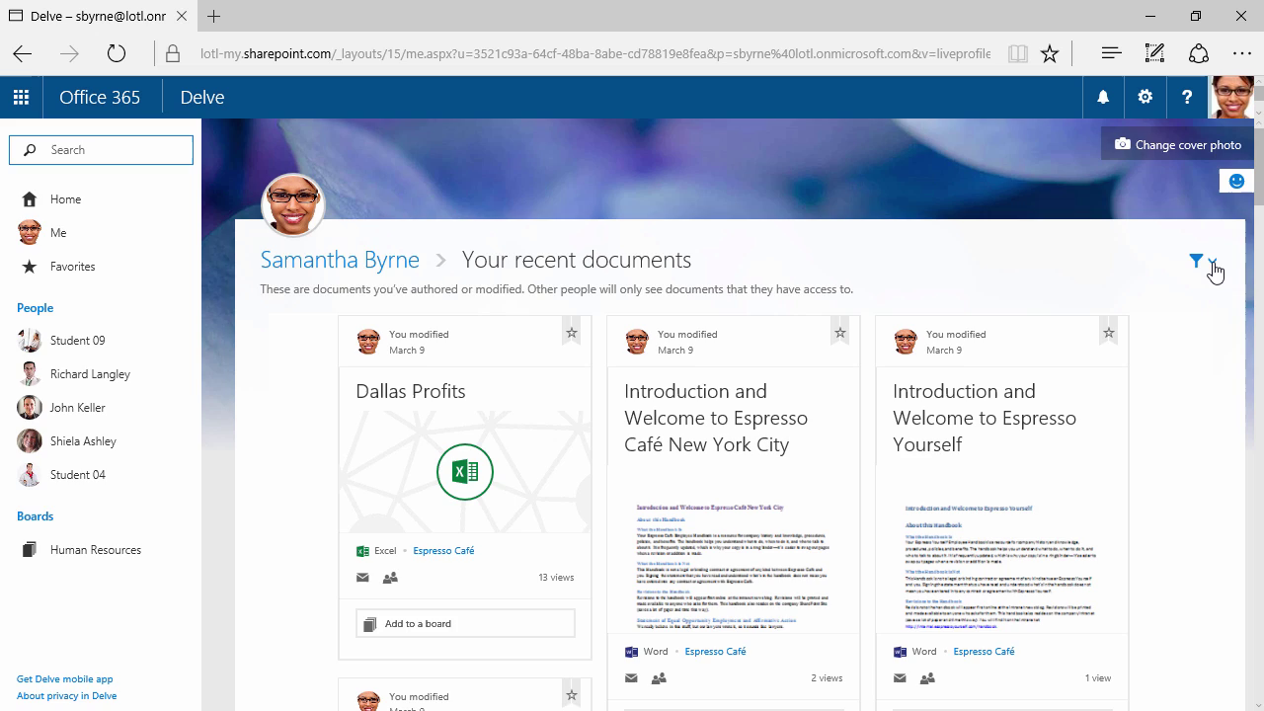
{"action": "left_click", "coordinate": [1213, 267]}
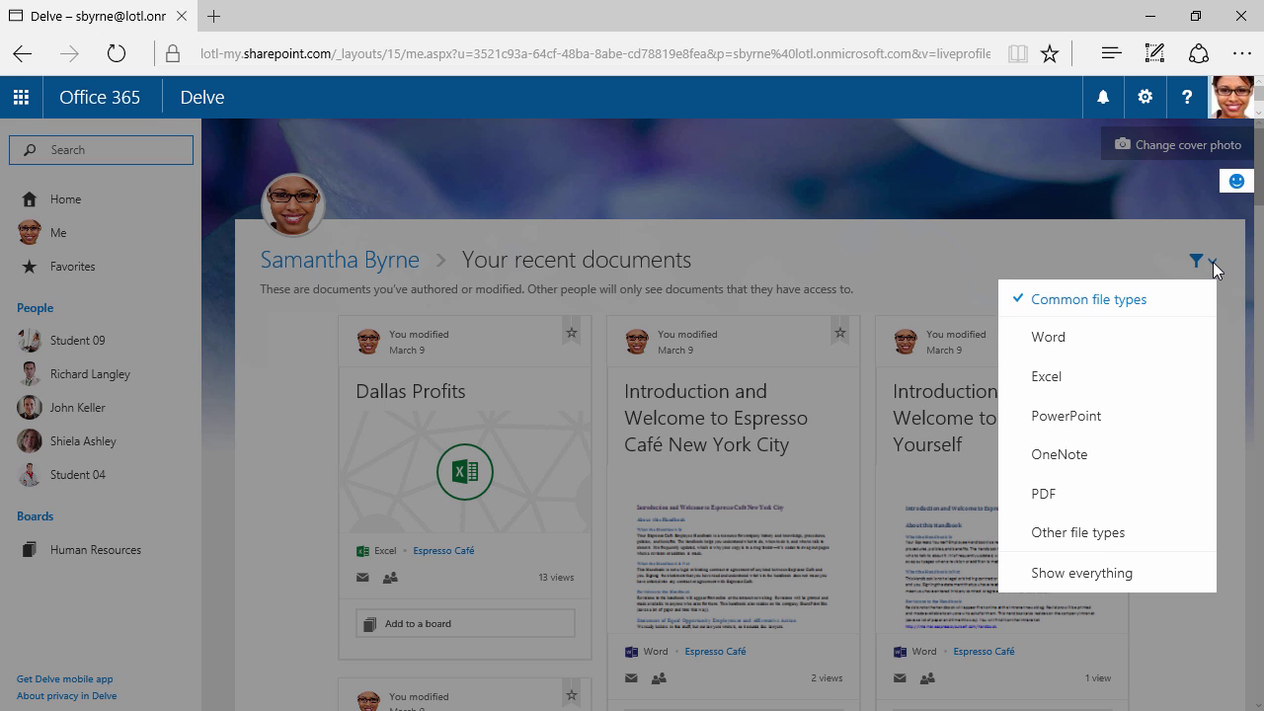
{"action": "left_click", "coordinate": [1150, 579]}
Step: Mark the About Espresso Café document on your profile page as a favorite and view the favorites
{"action": "left_click", "coordinate": [70, 243]}
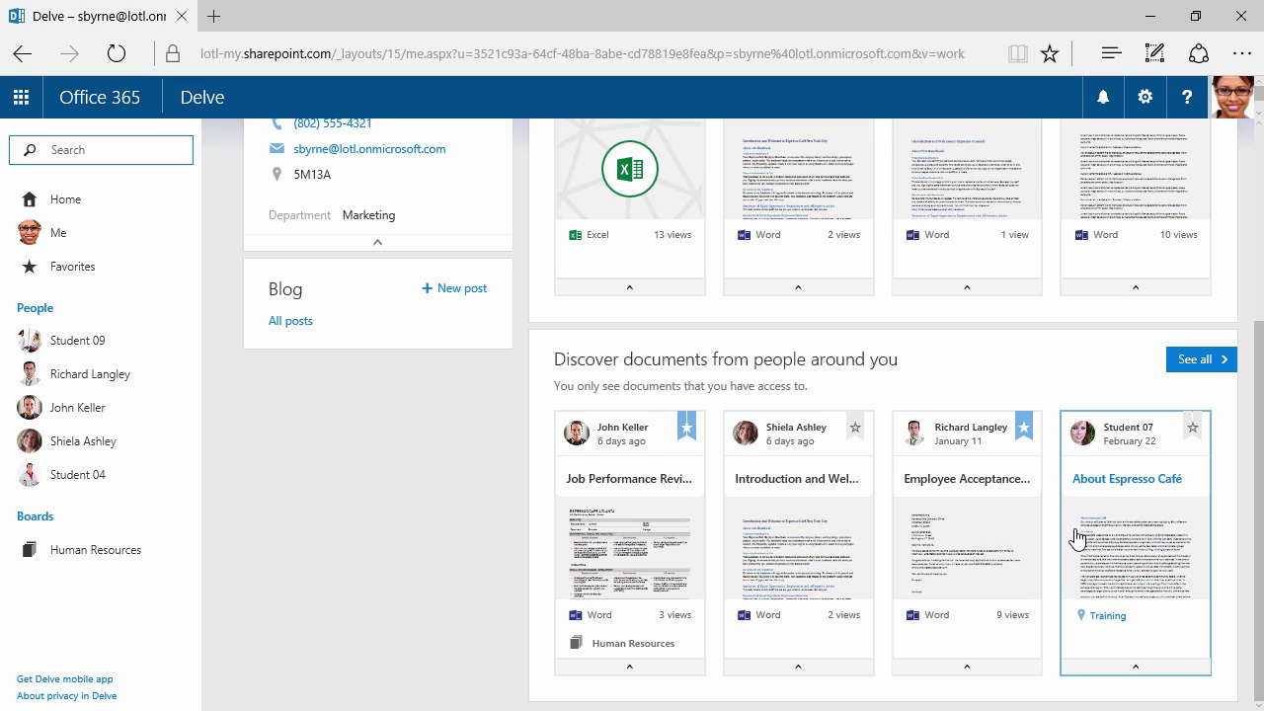
{"action": "left_click", "coordinate": [1194, 432]}
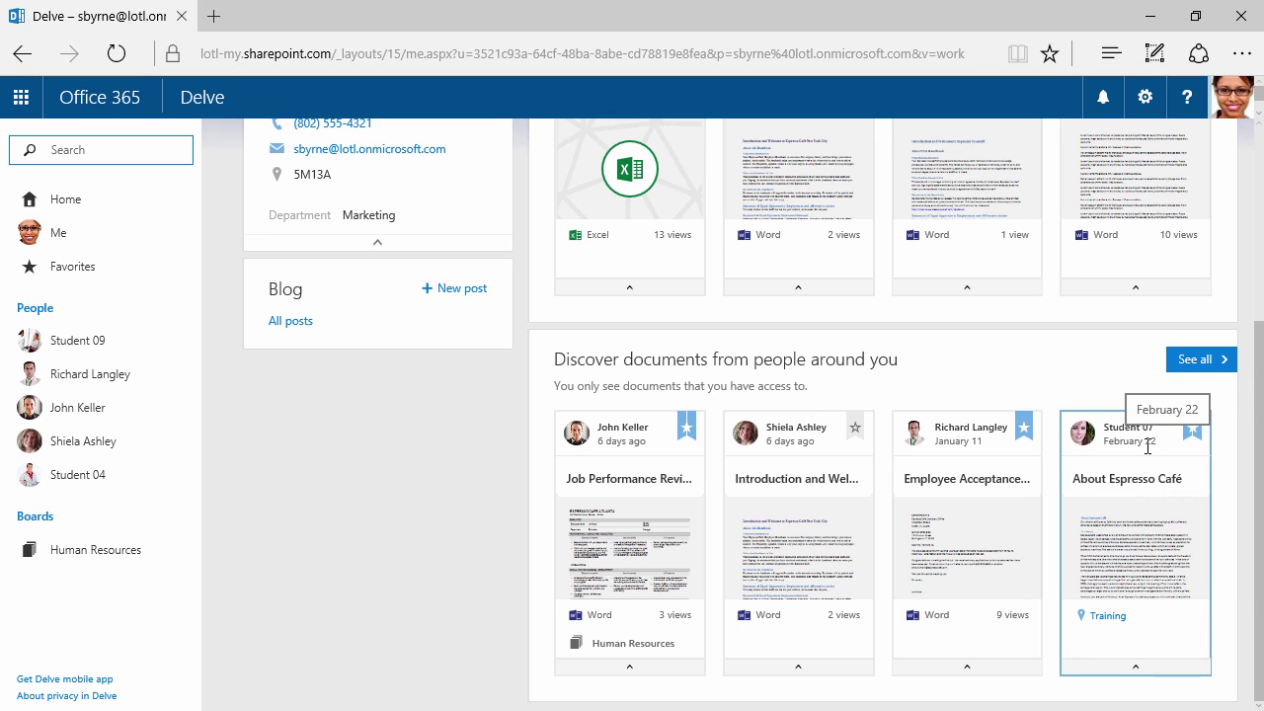
{"action": "left_click", "coordinate": [86, 275]}
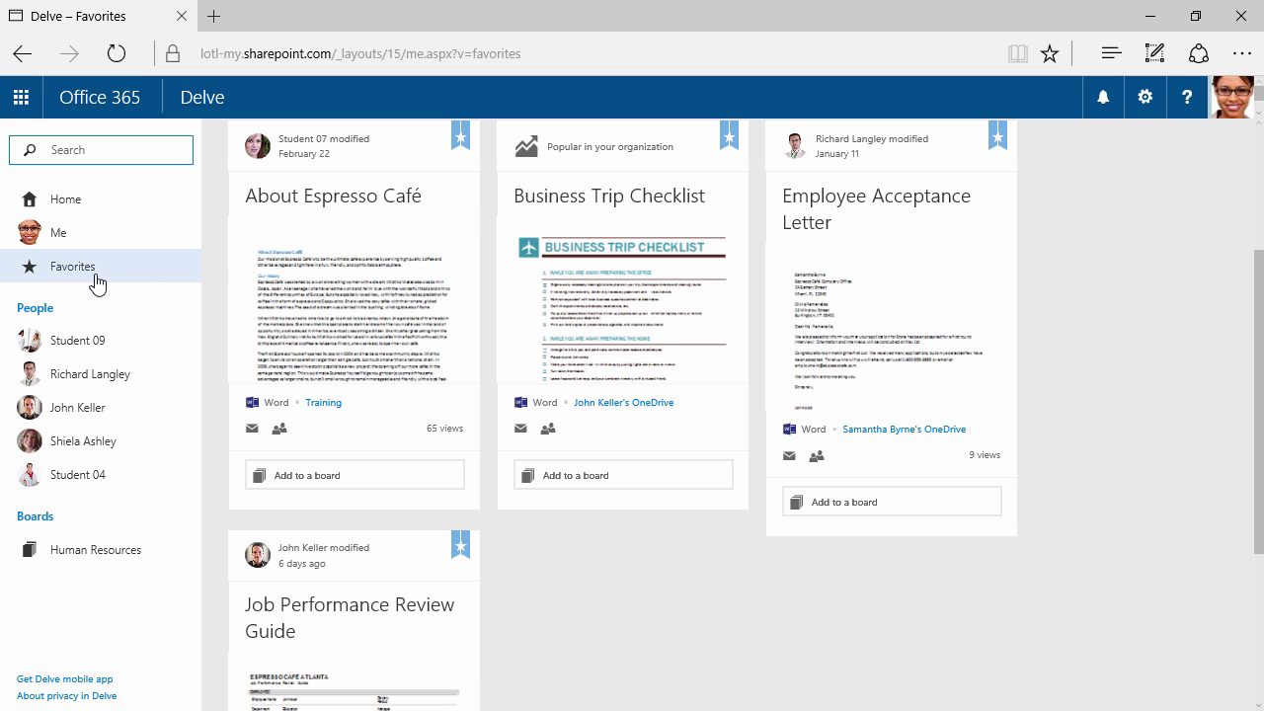
Step: Open the profile of the second colleague in the People list and view all of their recent documents
{"action": "left_click", "coordinate": [106, 371]}
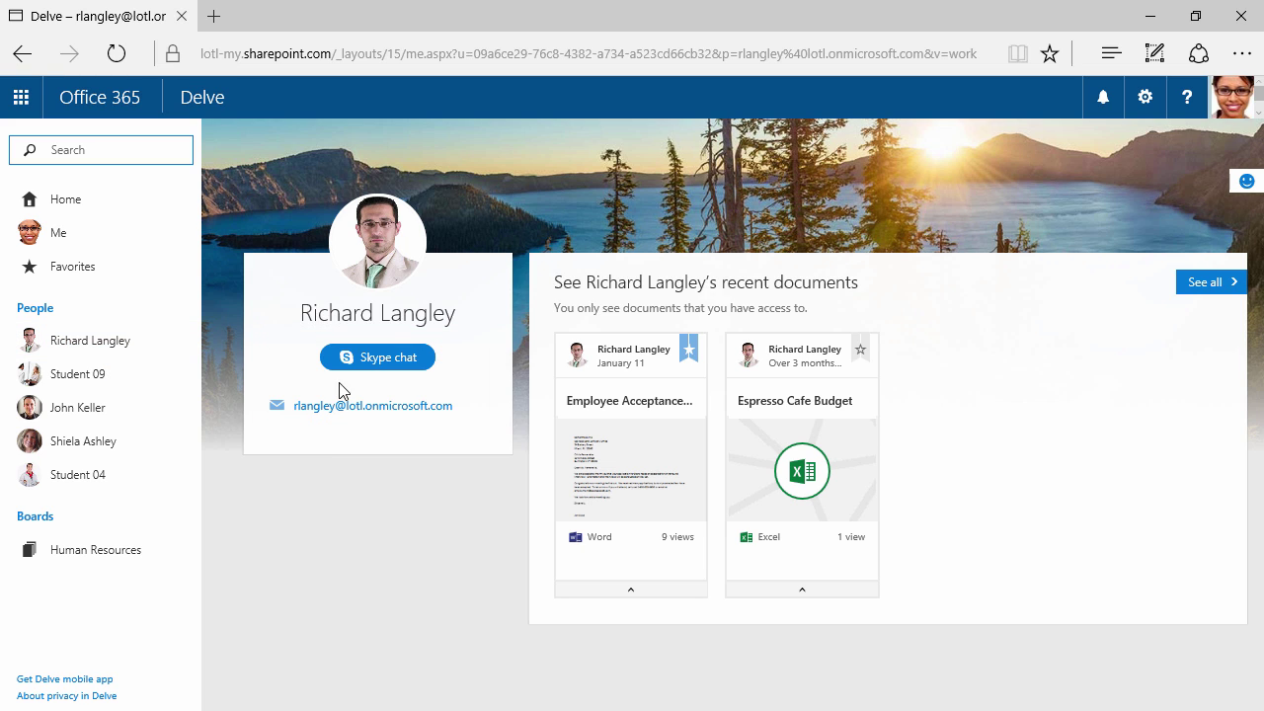
{"action": "left_click", "coordinate": [1211, 285]}
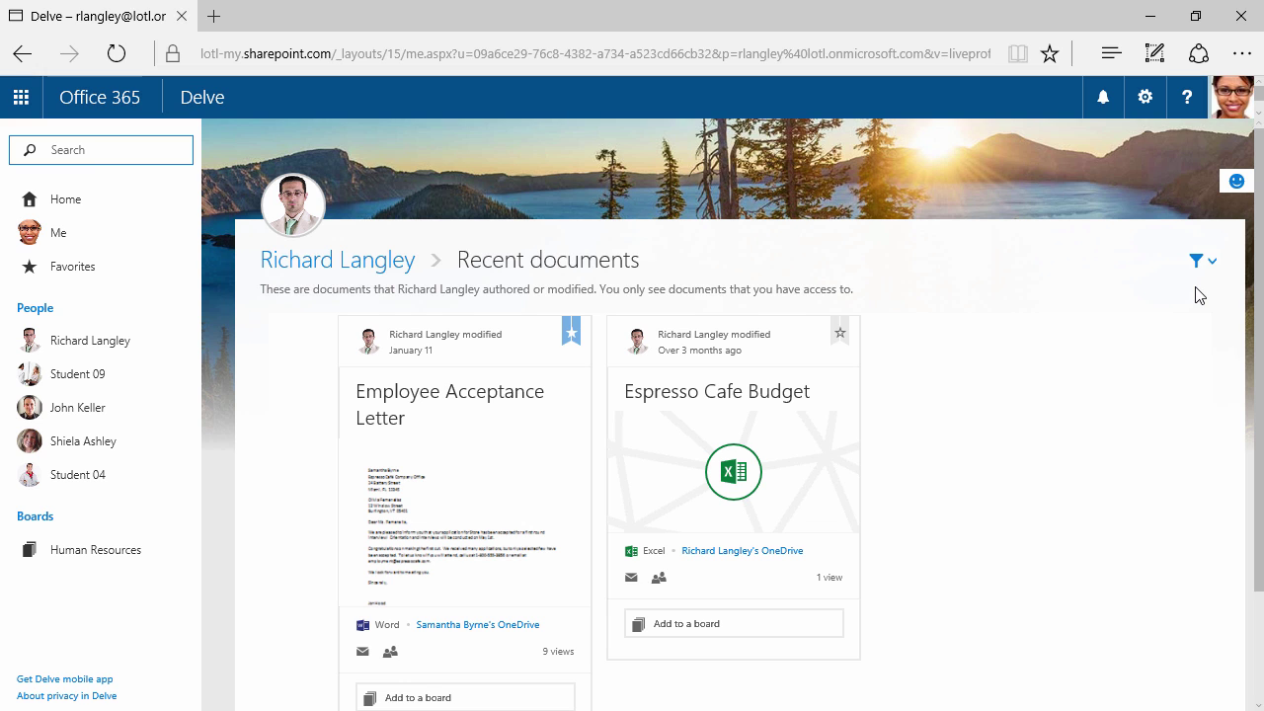
Step: Try turning off Documents in Delve in the feature settings from your own profile page, and cancel the change
{"action": "left_click", "coordinate": [79, 239]}
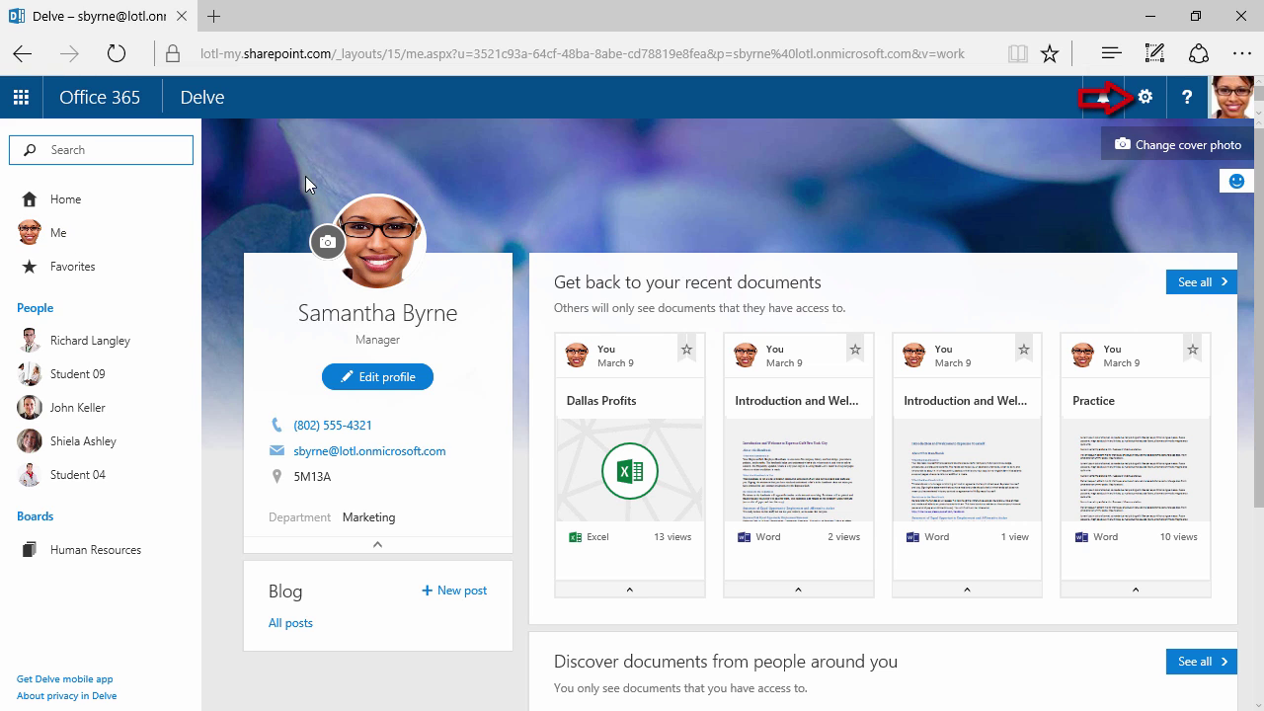
{"action": "left_click", "coordinate": [1144, 98]}
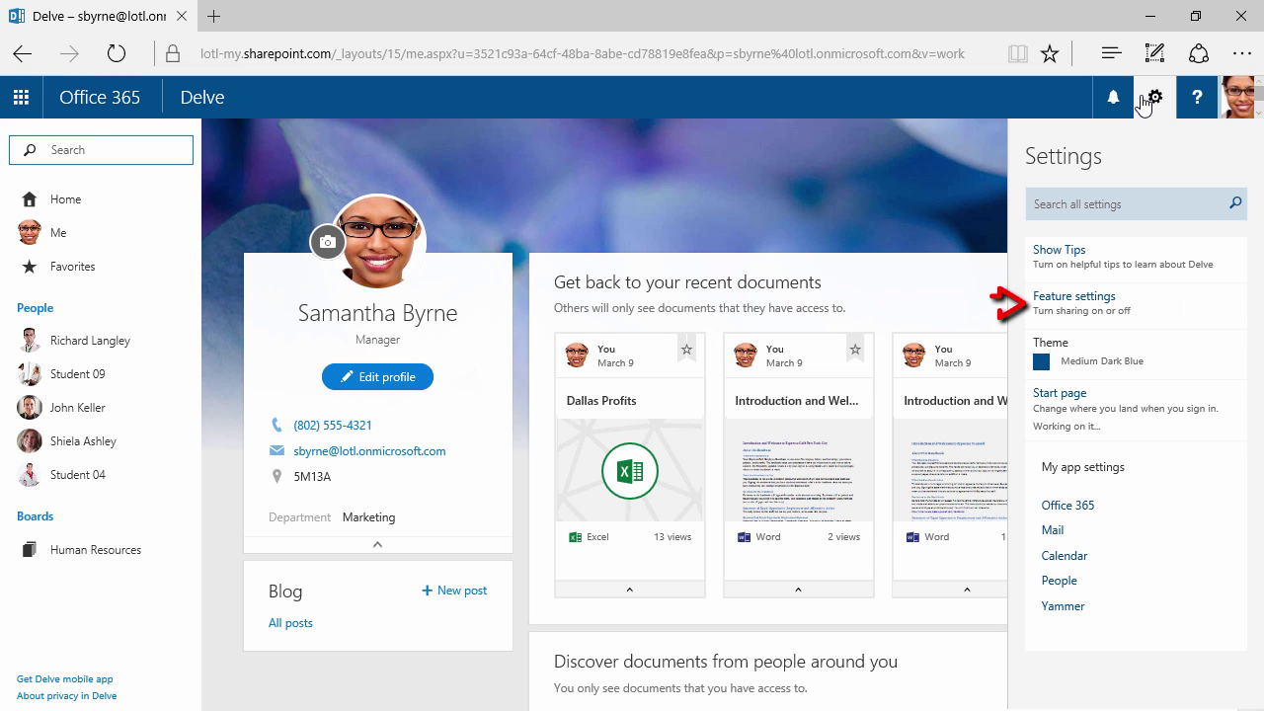
{"action": "left_click", "coordinate": [1166, 294]}
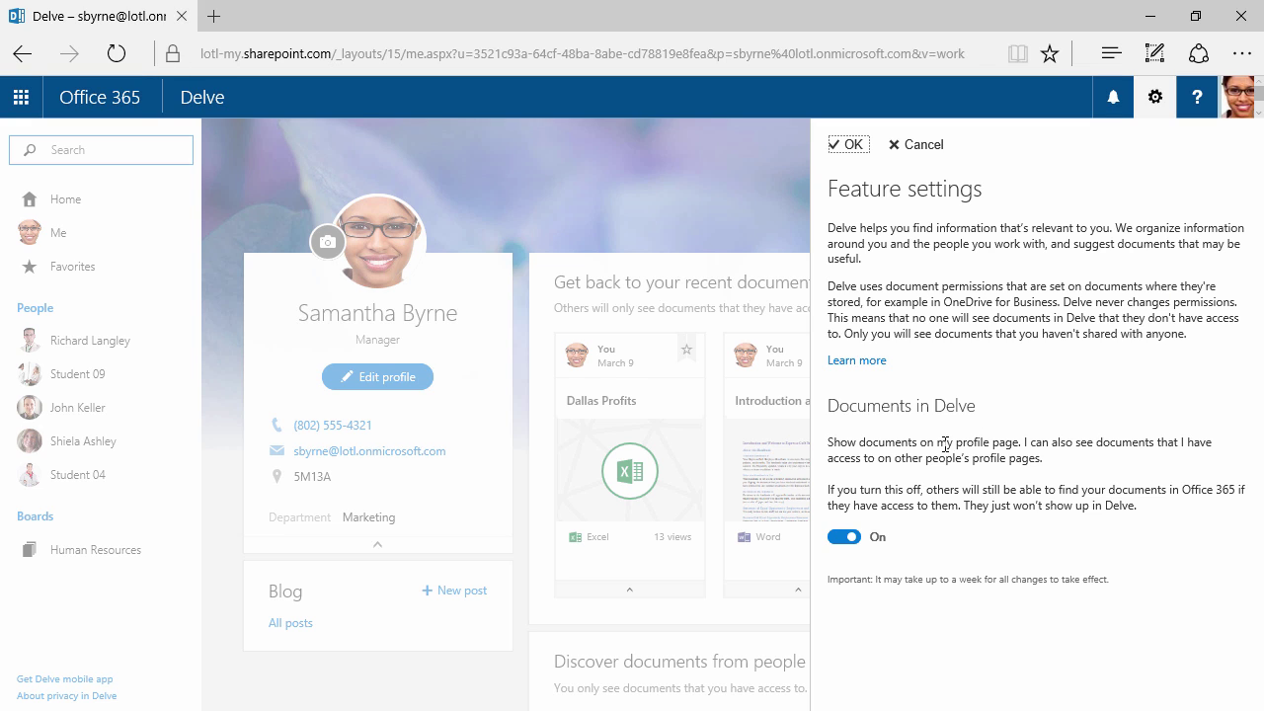
{"action": "left_click", "coordinate": [853, 541]}
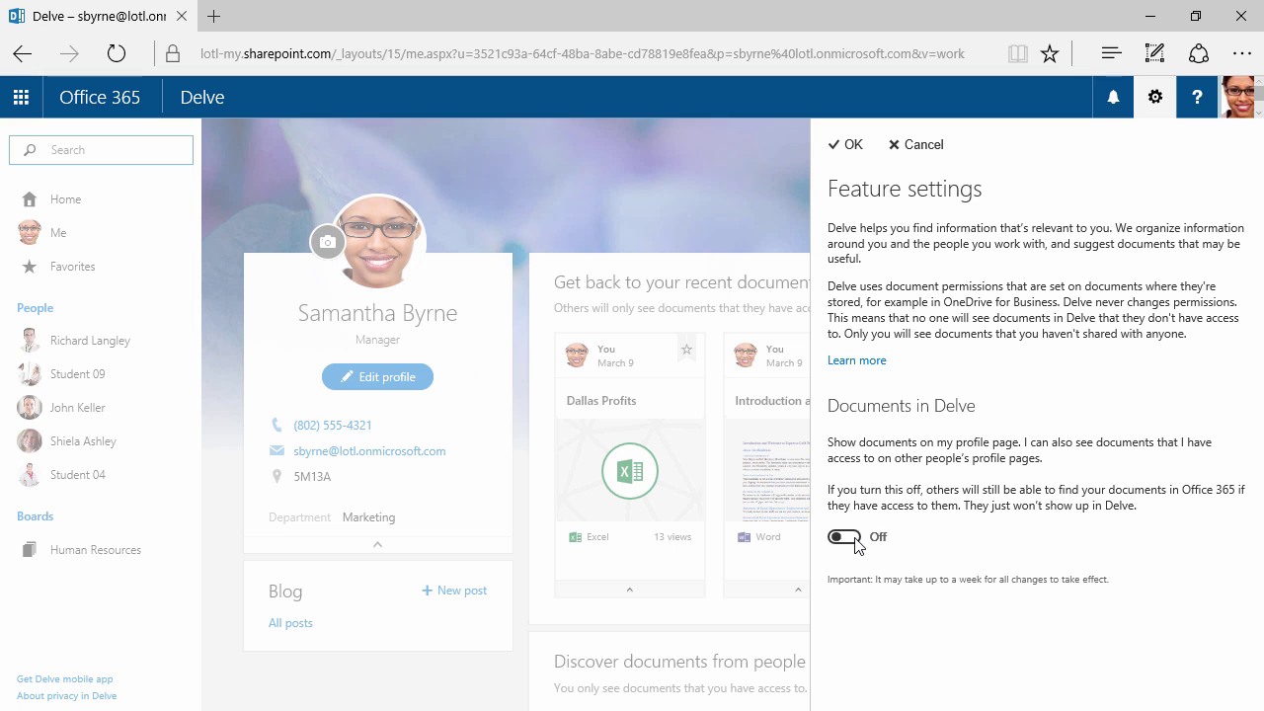
{"action": "left_click", "coordinate": [917, 146]}
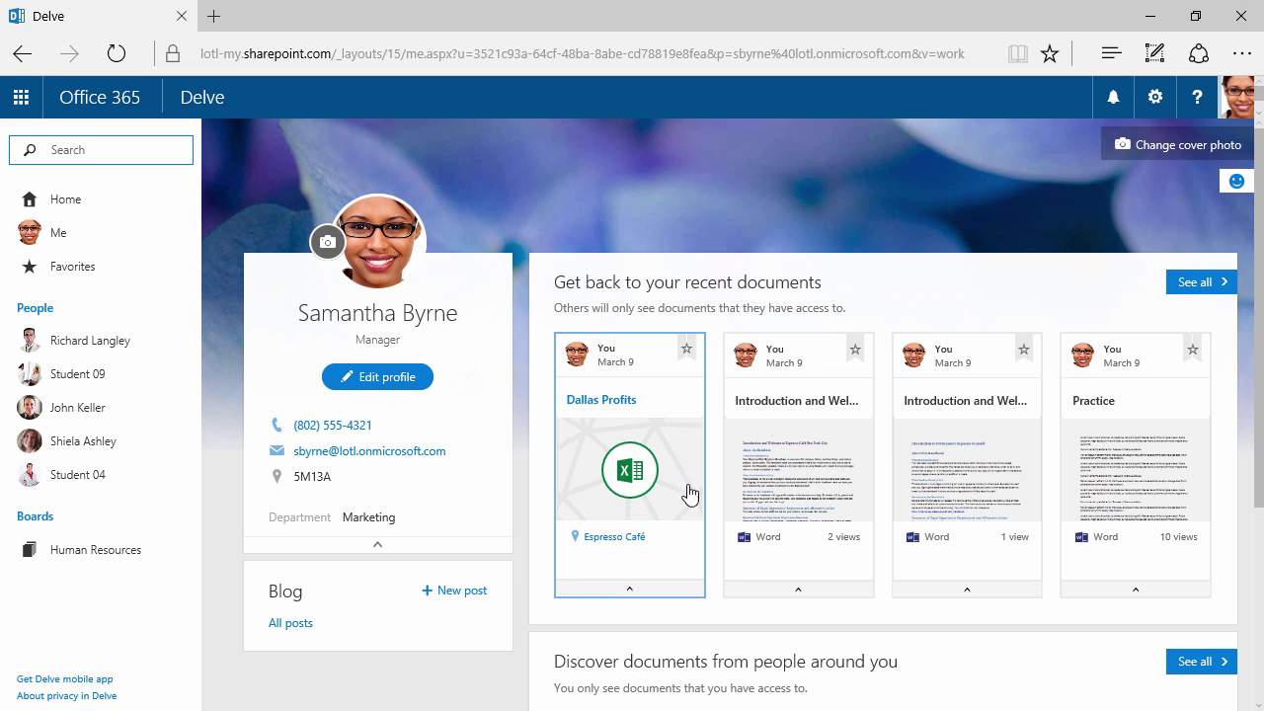
Step: Add the Dallas Profits document on your profile page to a new board named Business
{"action": "left_click", "coordinate": [629, 592]}
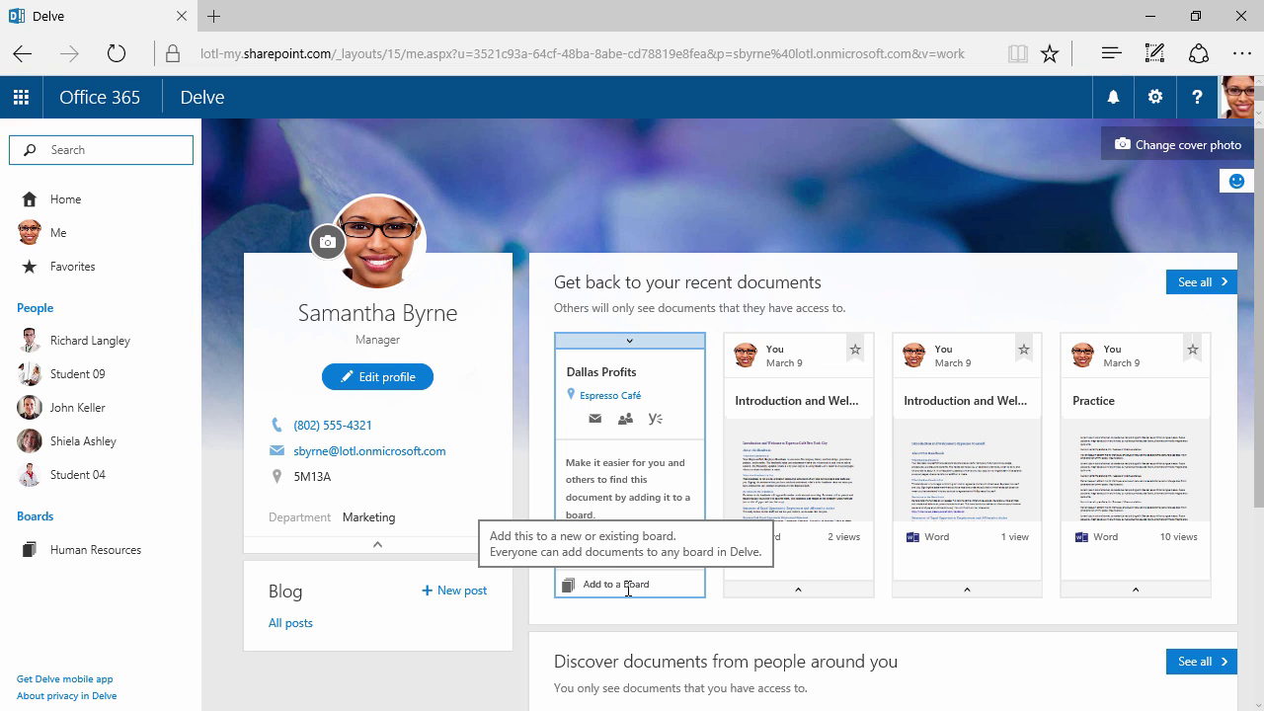
{"action": "left_click", "coordinate": [629, 587]}
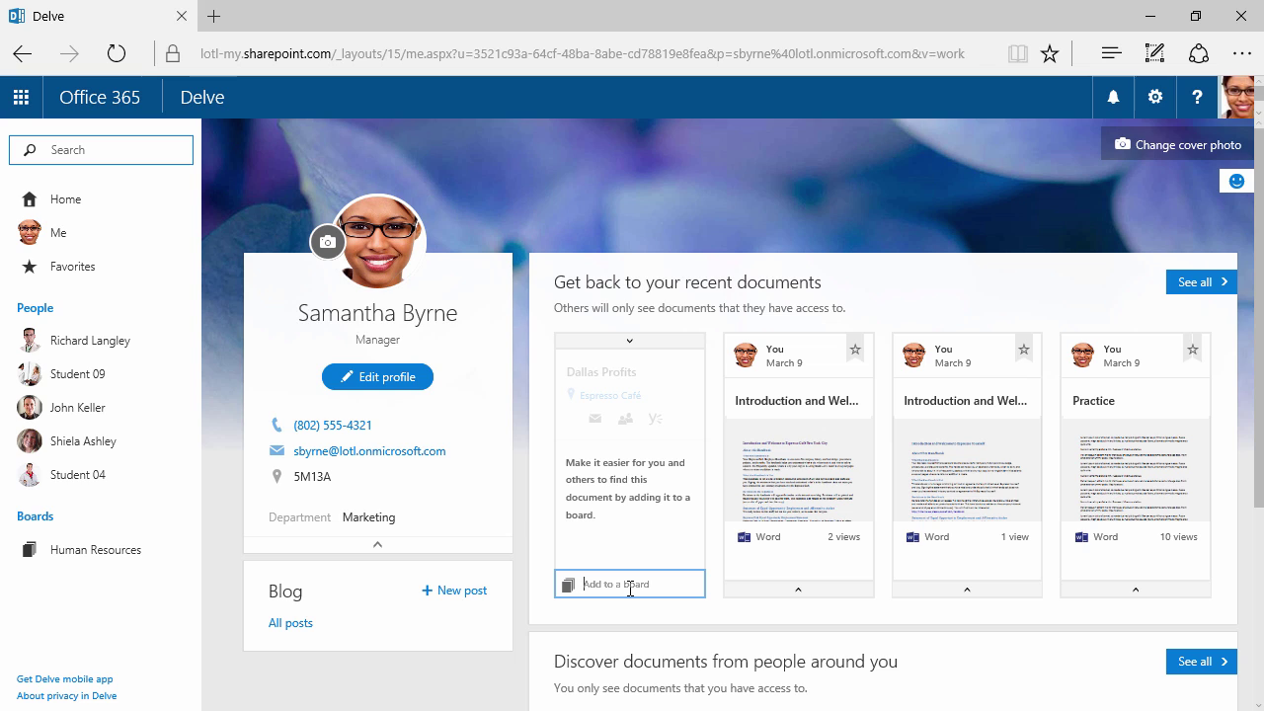
{"action": "type", "text": "Business"}
{"action": "key", "text": "Return"}
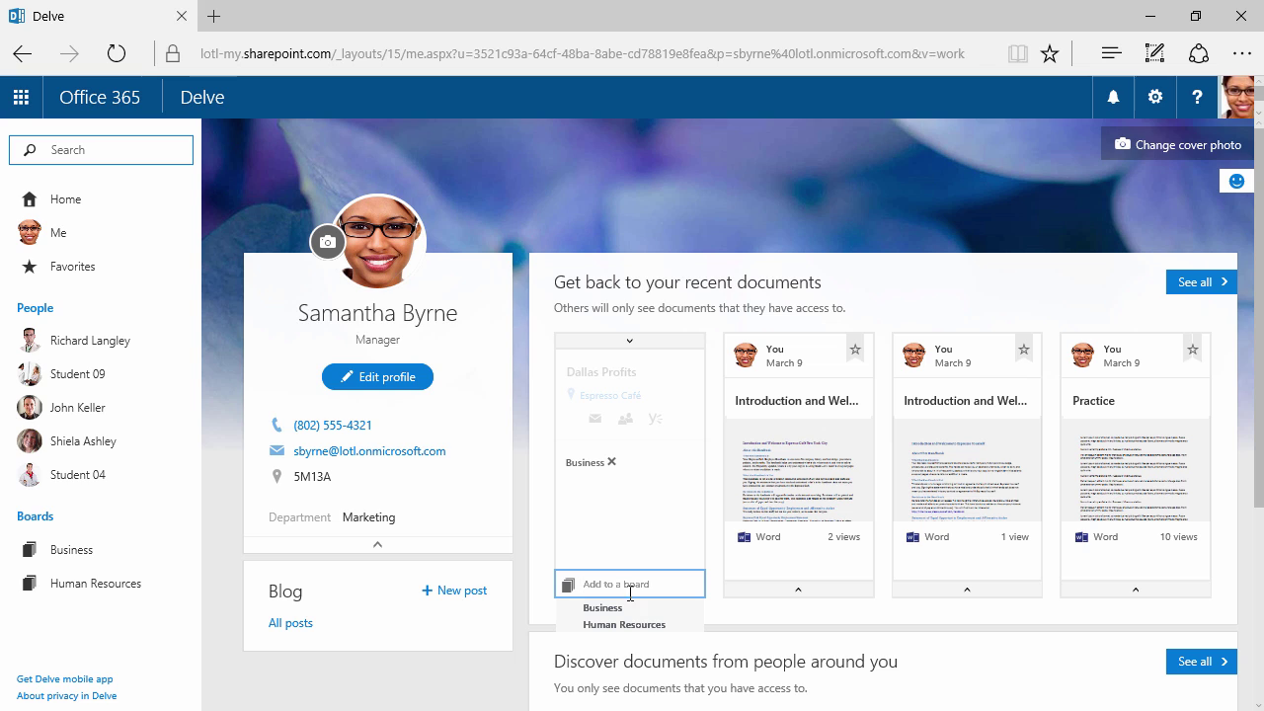
Step: Add Dallas Profits to the existing Human Resources board as well, and remove it again from within that board
{"action": "left_click", "coordinate": [672, 625]}
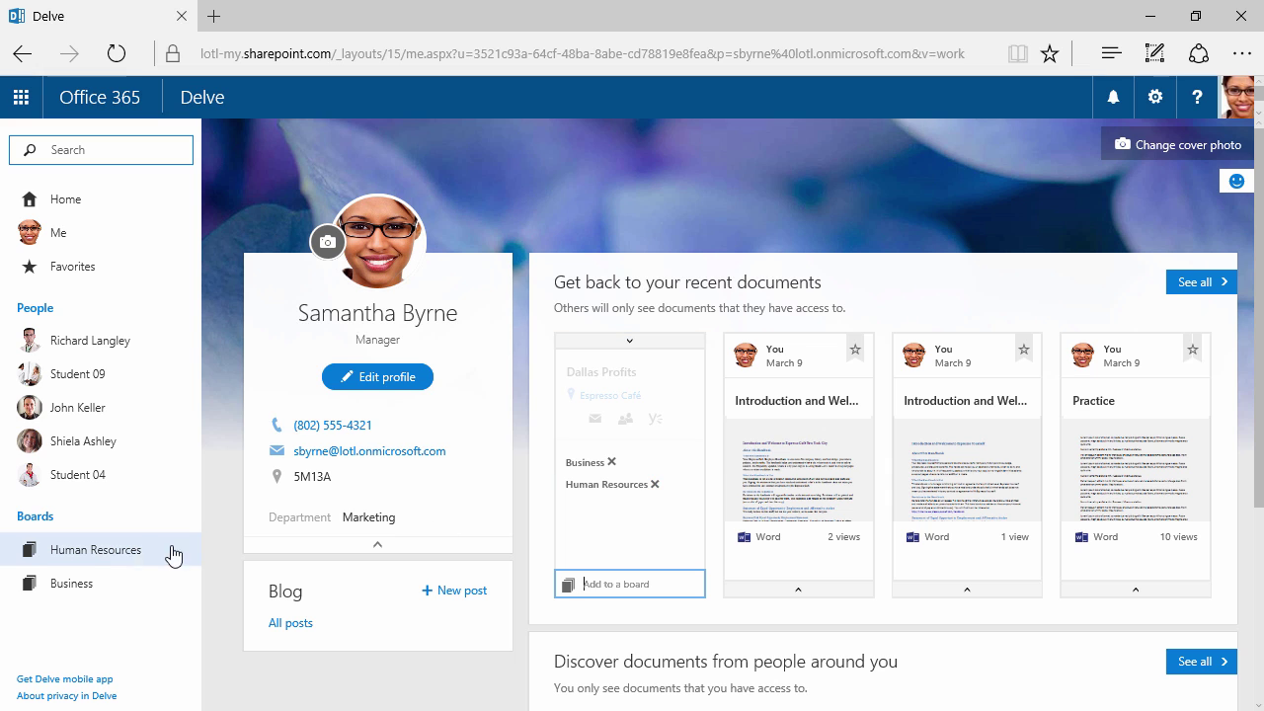
{"action": "left_click", "coordinate": [108, 559]}
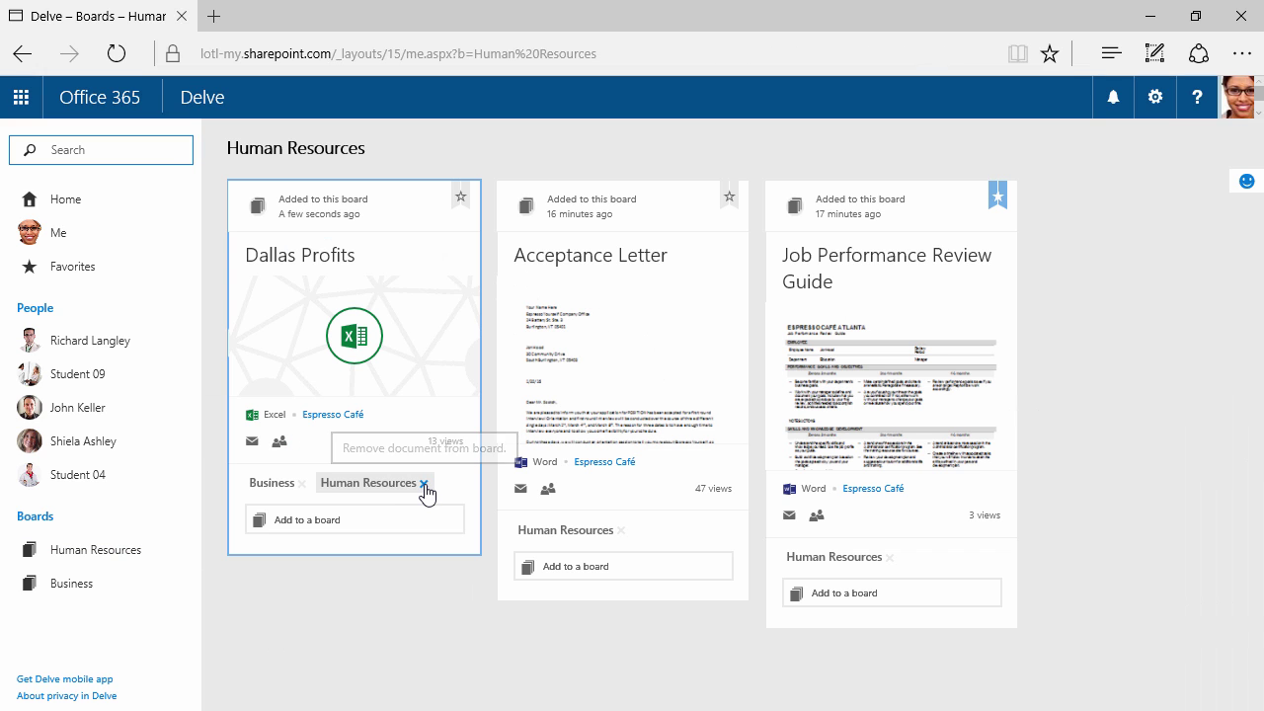
{"action": "left_click", "coordinate": [424, 483]}
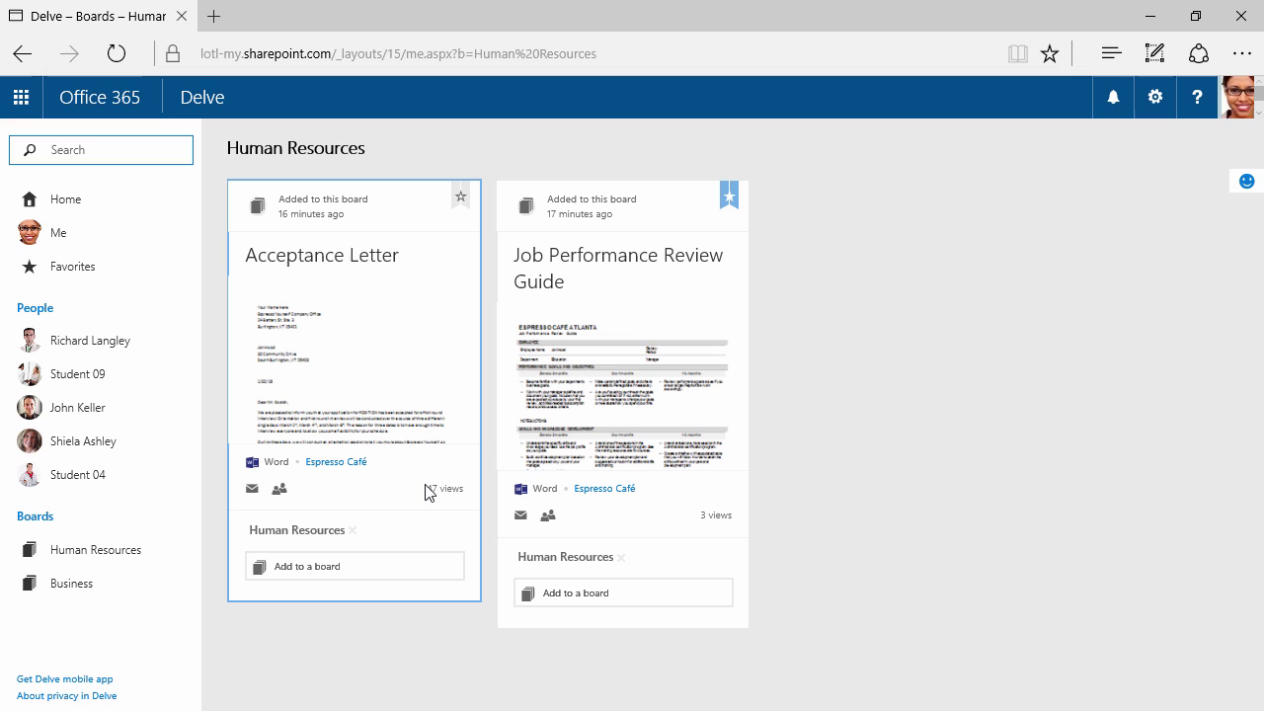
Step: View the popular documents and your own profile, and check the profile photo option in the details editor without saving anything
{"action": "left_click", "coordinate": [92, 205]}
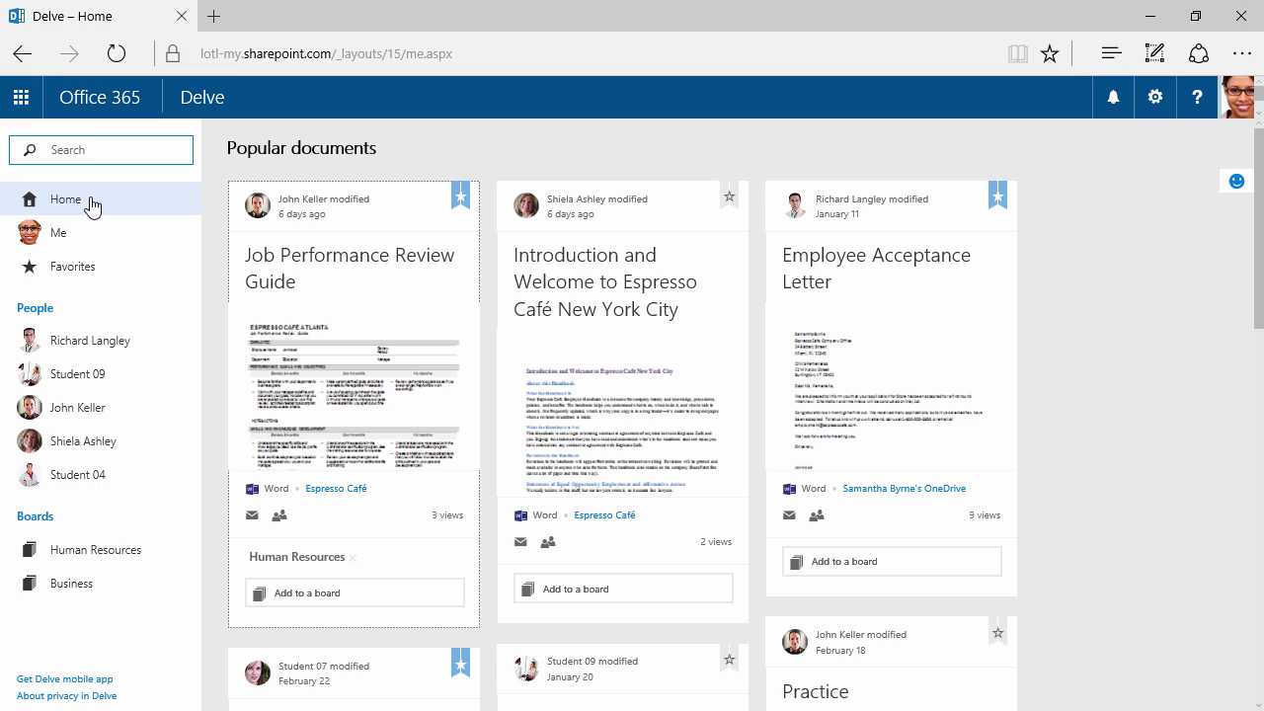
{"action": "left_click", "coordinate": [89, 233]}
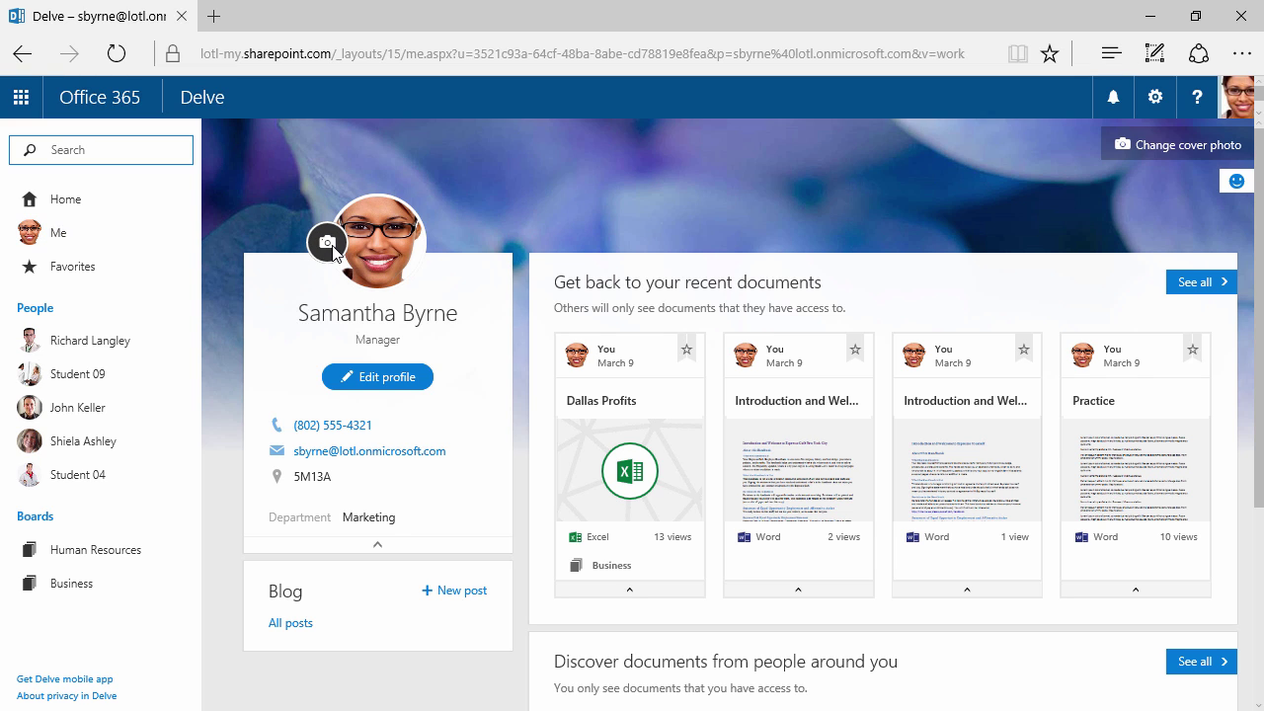
{"action": "left_click", "coordinate": [327, 245]}
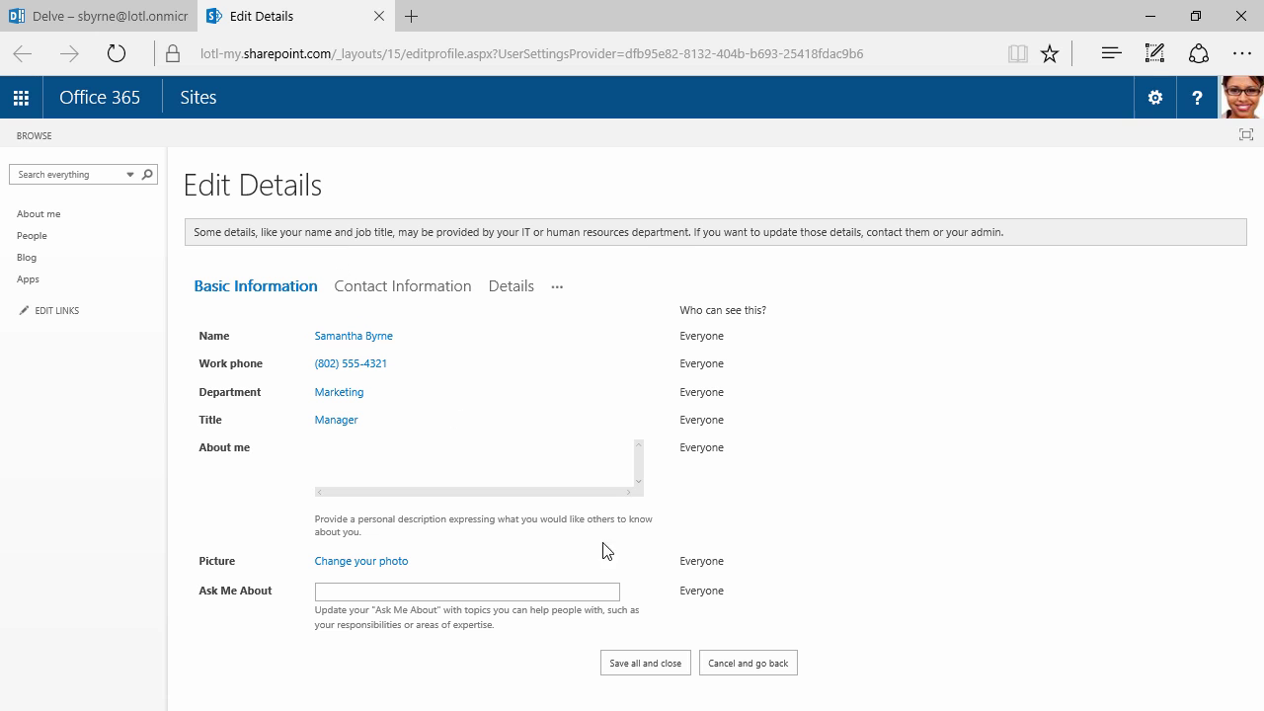
{"action": "left_click", "coordinate": [718, 664]}
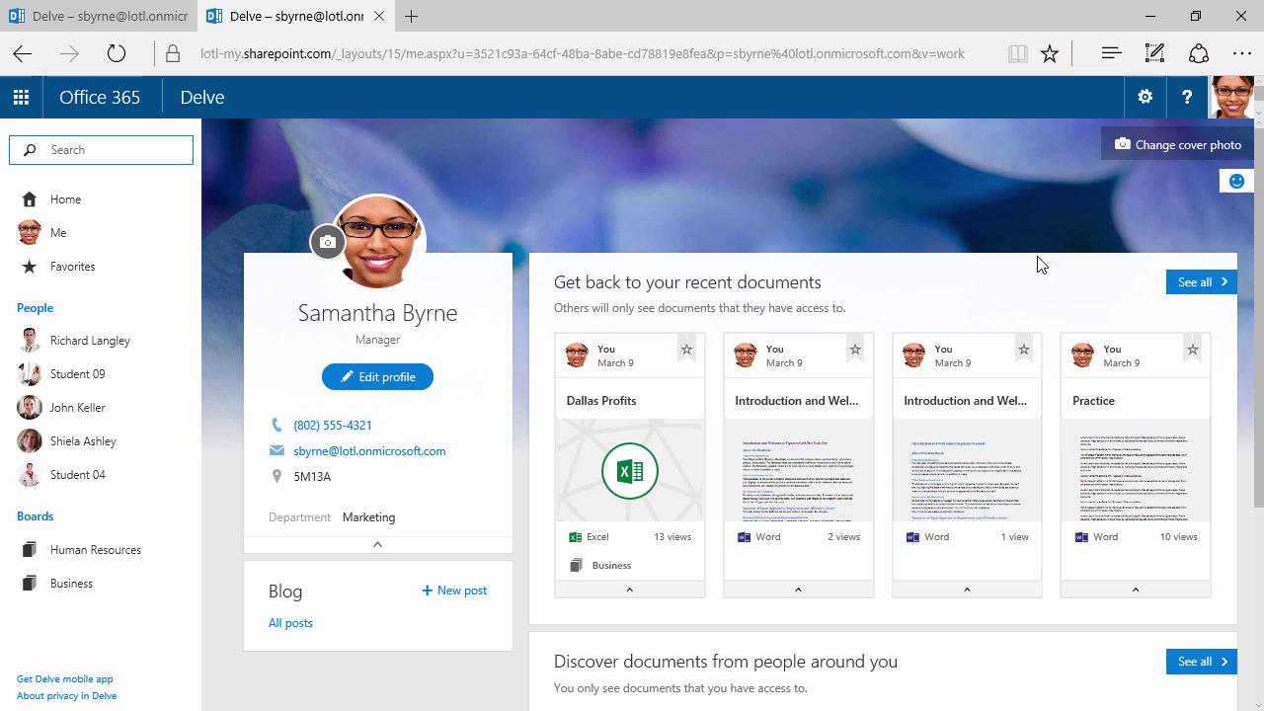
Step: Change the cover photo of your profile to the bright green rolling hills image
{"action": "left_click", "coordinate": [1148, 146]}
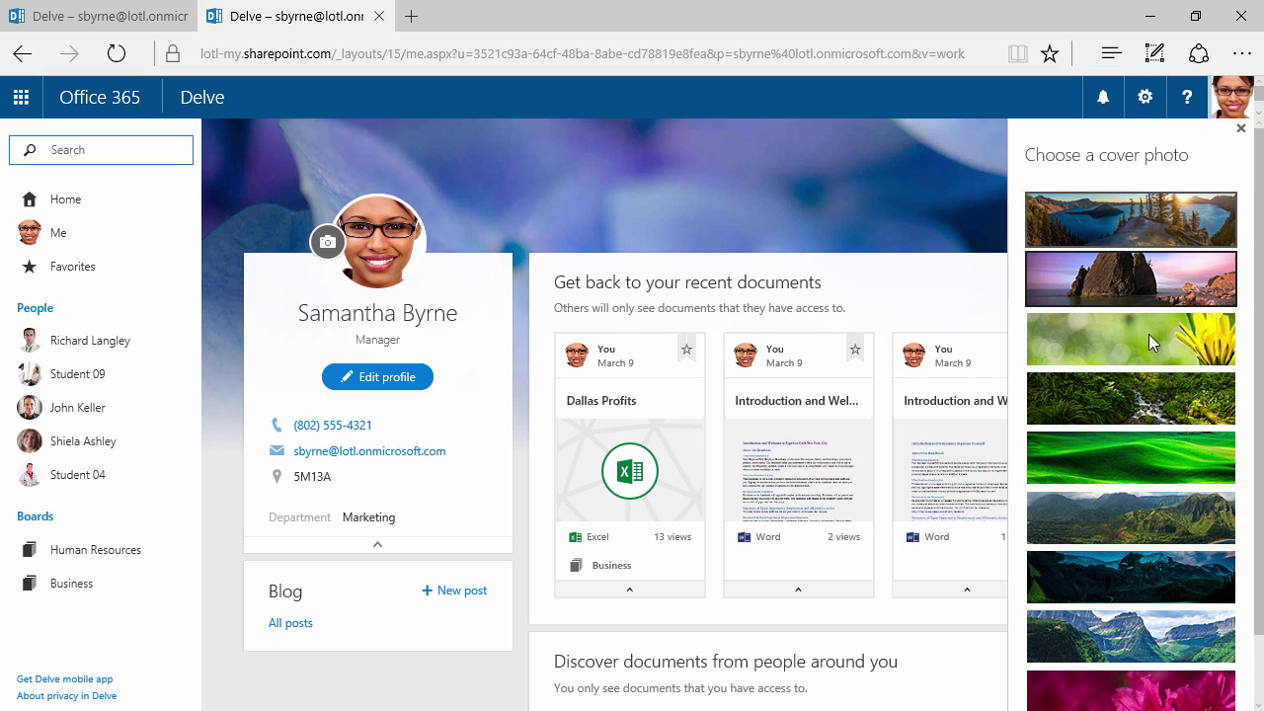
{"action": "left_click", "coordinate": [1143, 441]}
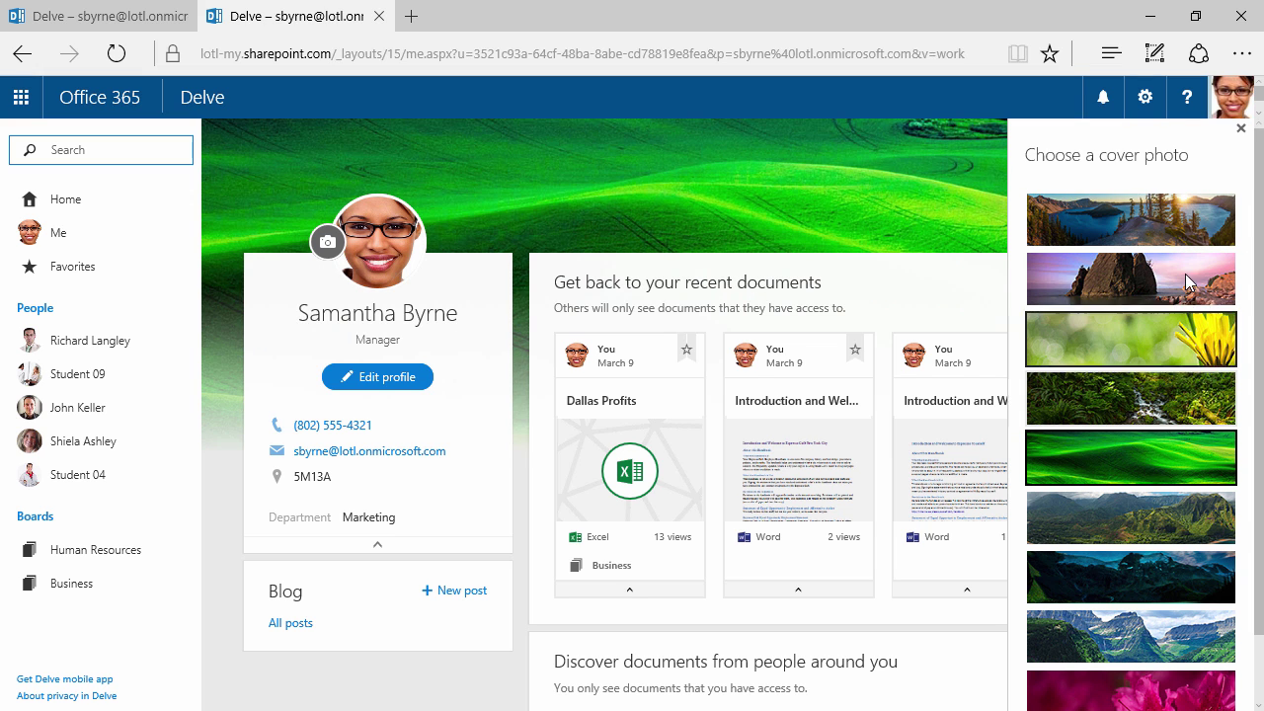
{"action": "left_click", "coordinate": [1240, 129]}
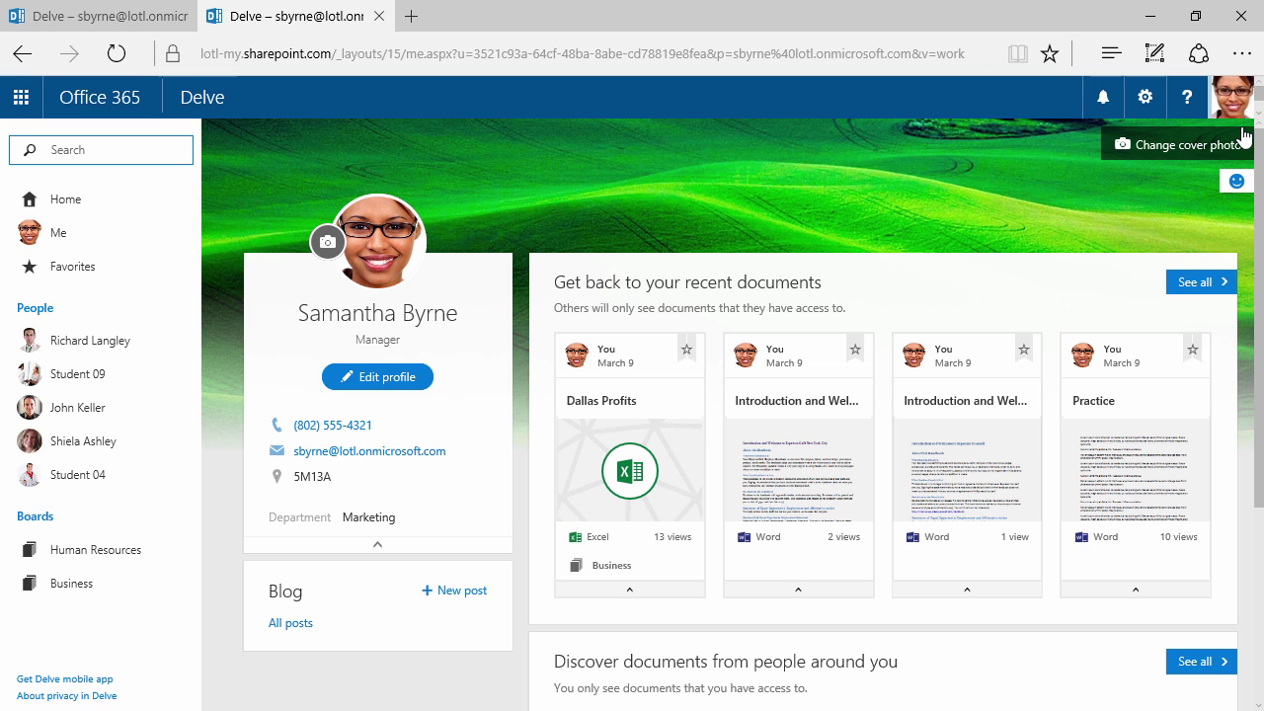